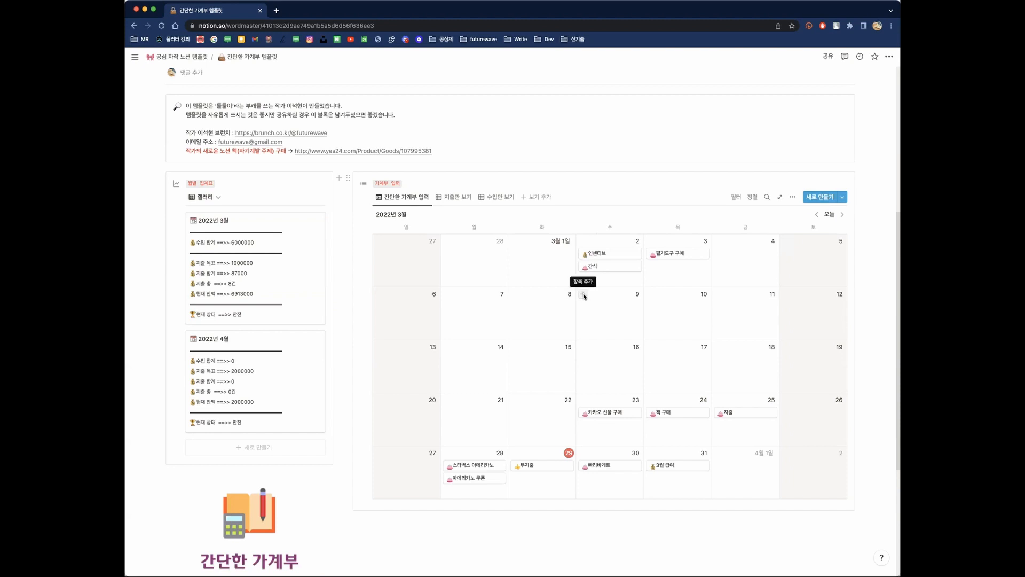
Create a ledger entry from the 지출 입력 template, titled 편의점 간식 and dated March 29, 2022.
left_click(818, 198)
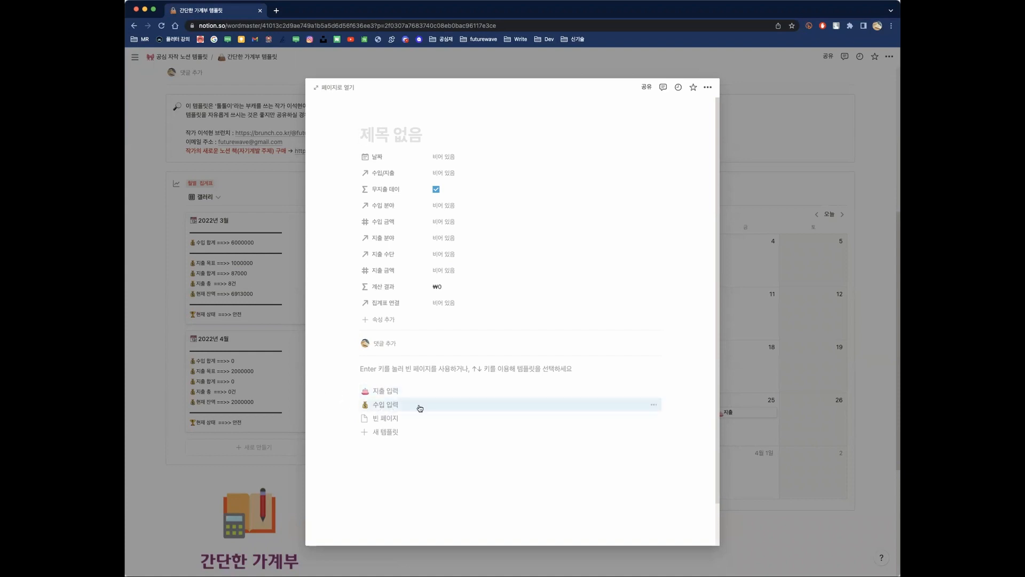
left_click(389, 392)
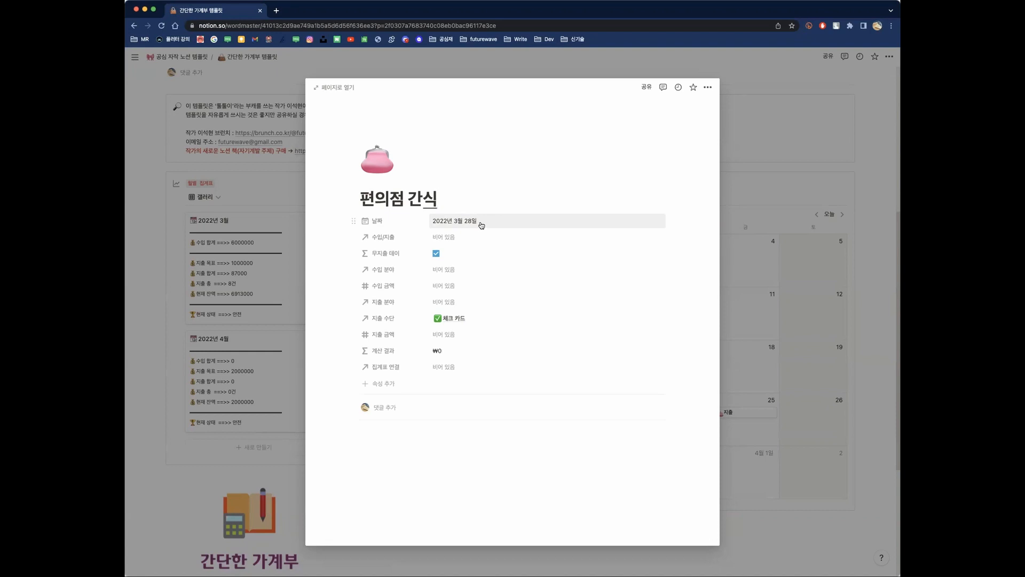
left_click(483, 225)
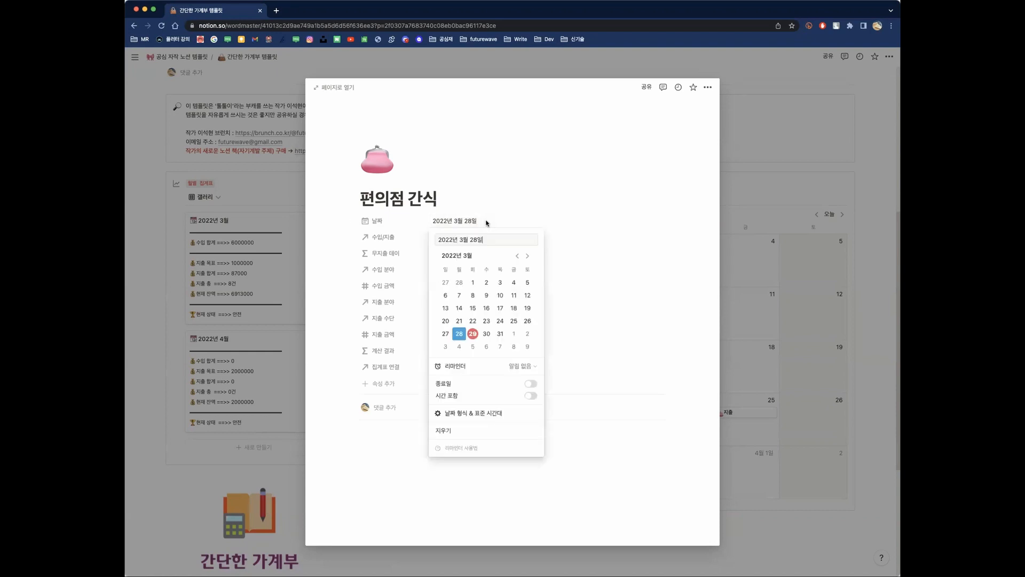
left_click(474, 334)
left_click(641, 247)
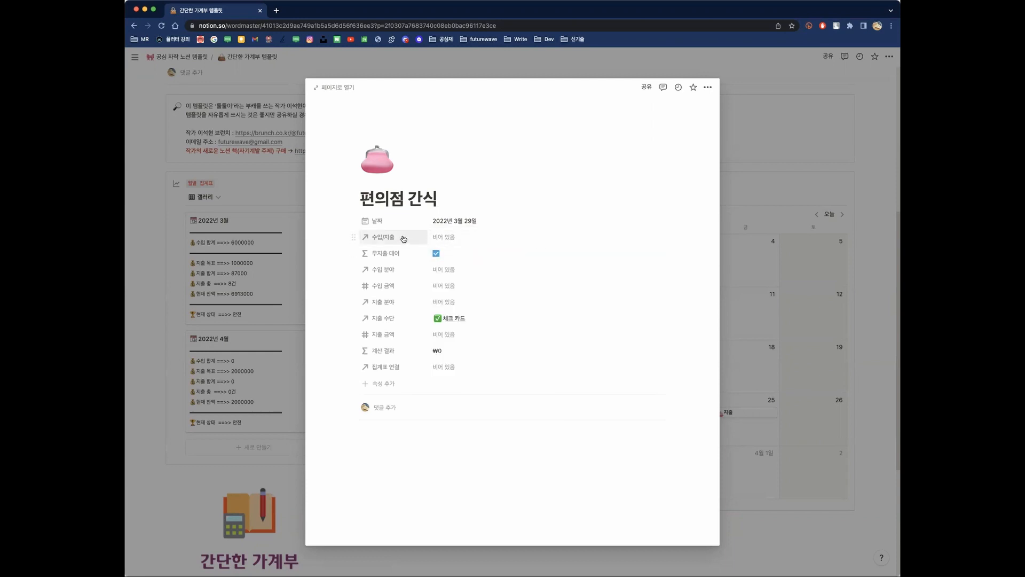
Set the entry's 수입/지출 to 지출 and create 편의점 라면 as its linked 지출 분야.
left_click(484, 239)
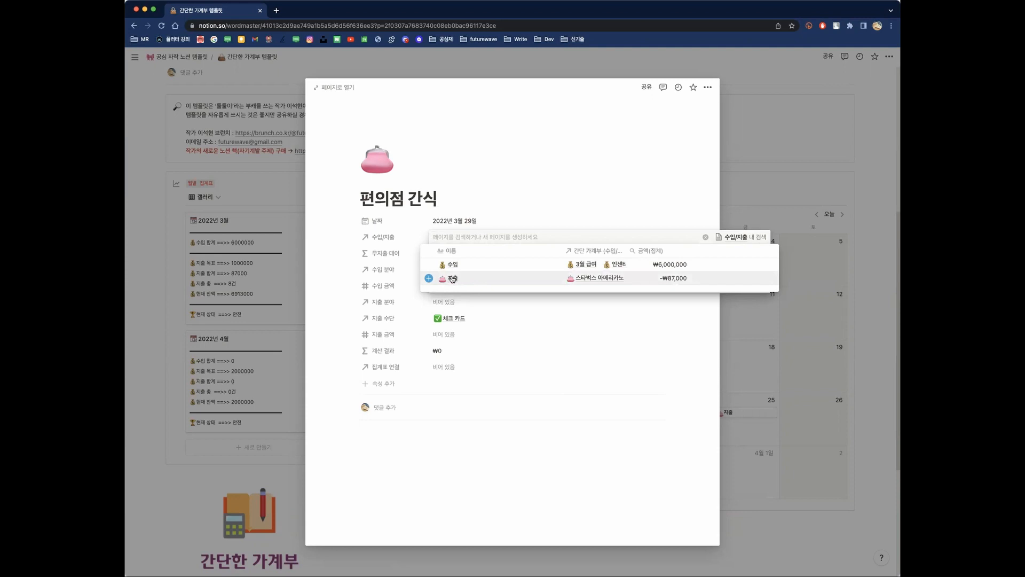
left_click(453, 279)
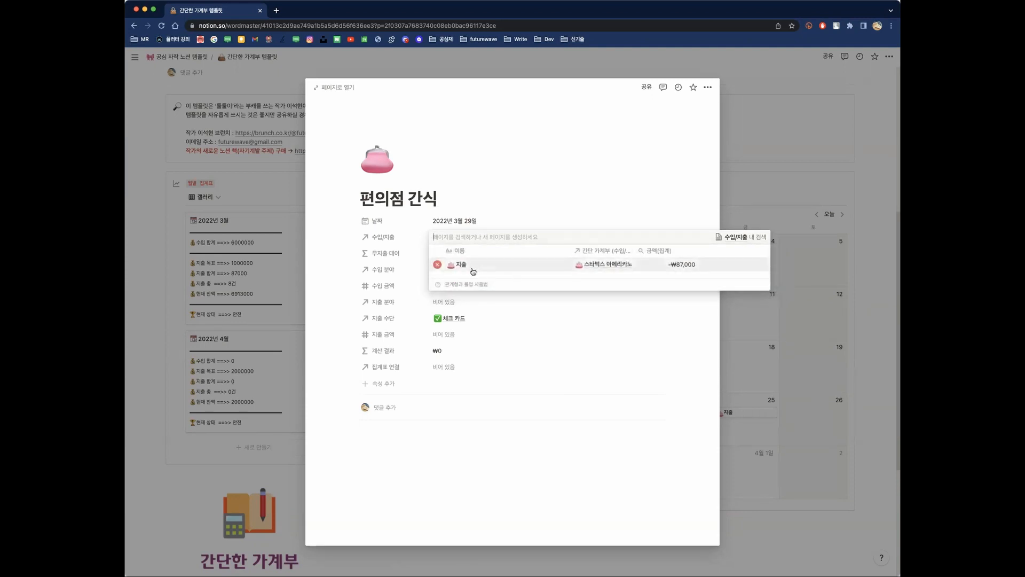
left_click(530, 211)
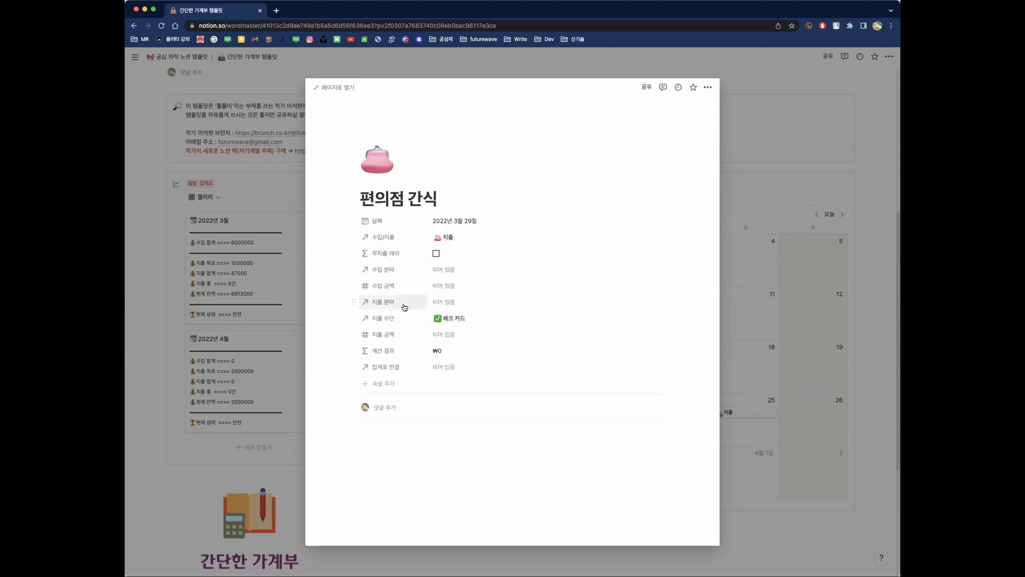
left_click(475, 305)
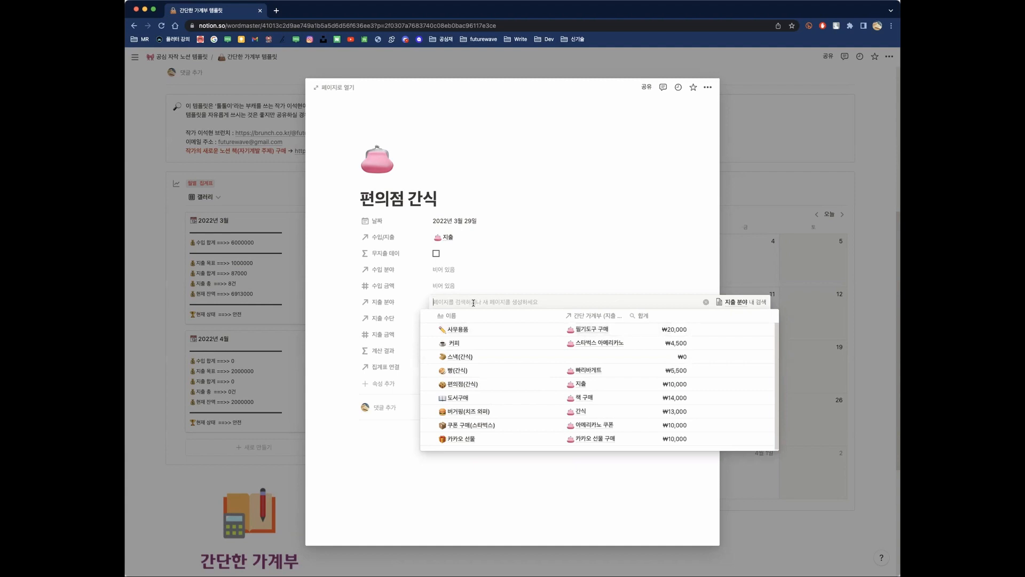
type("편의점 라면")
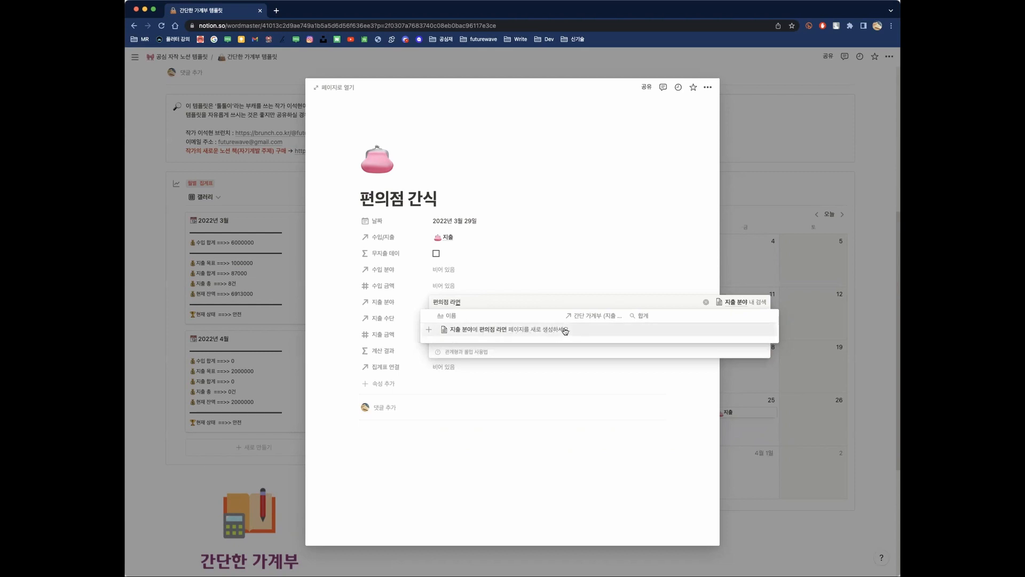
left_click(493, 330)
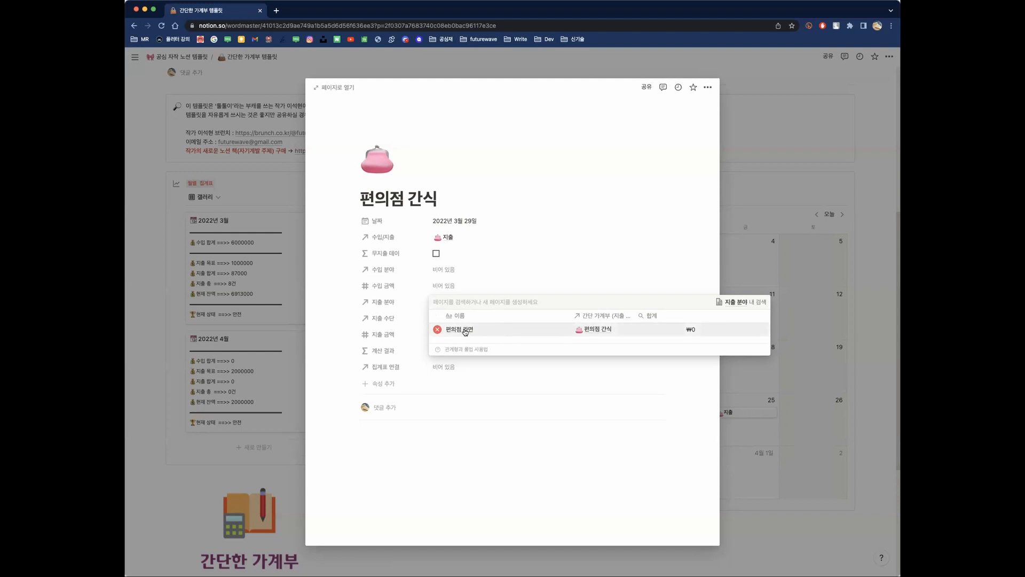
left_click(530, 386)
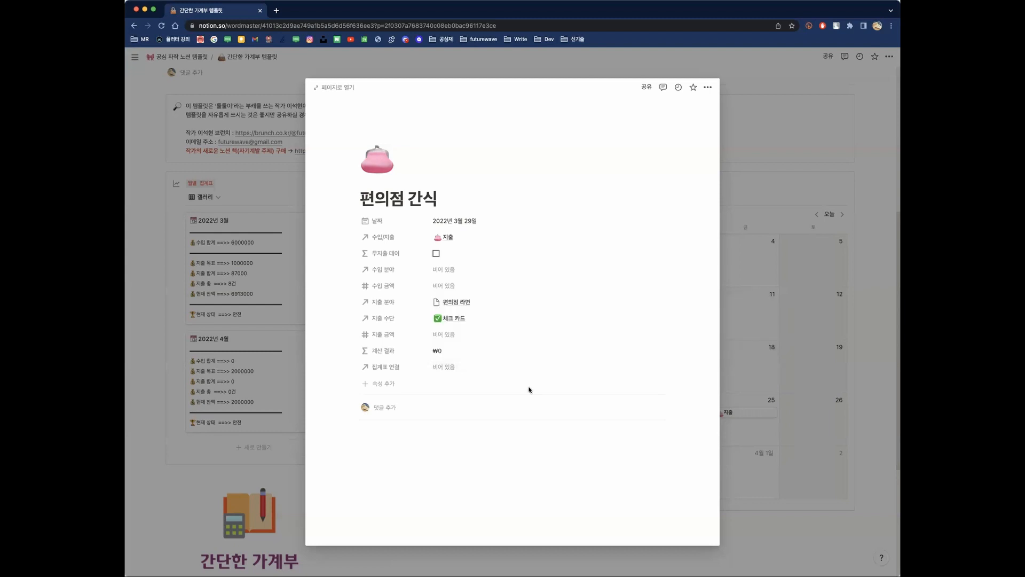
Try adding 신용 카드 to the entry's 지출 수단, and return to 체크 카드 as the only payment method.
left_click(482, 322)
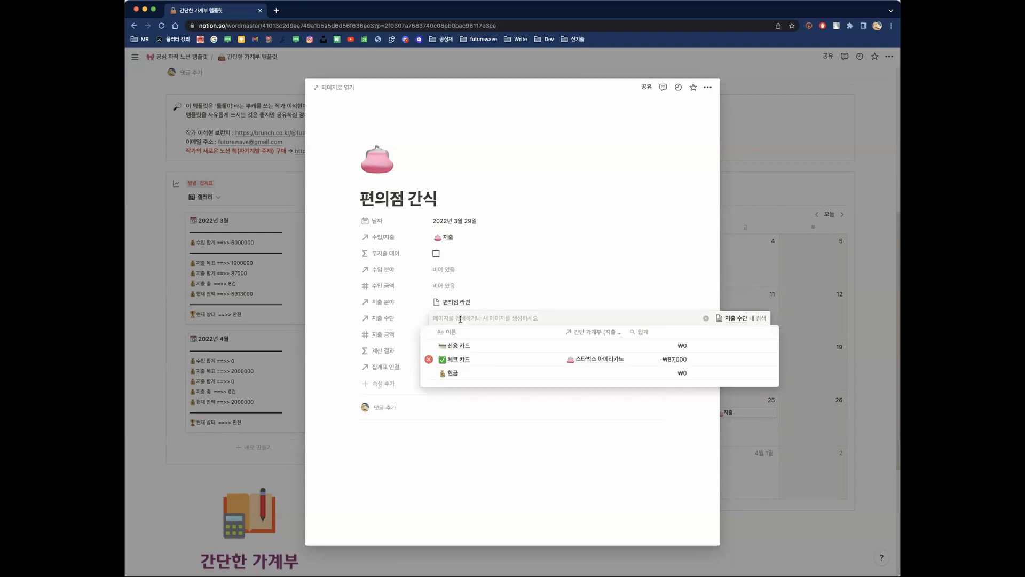
left_click(429, 346)
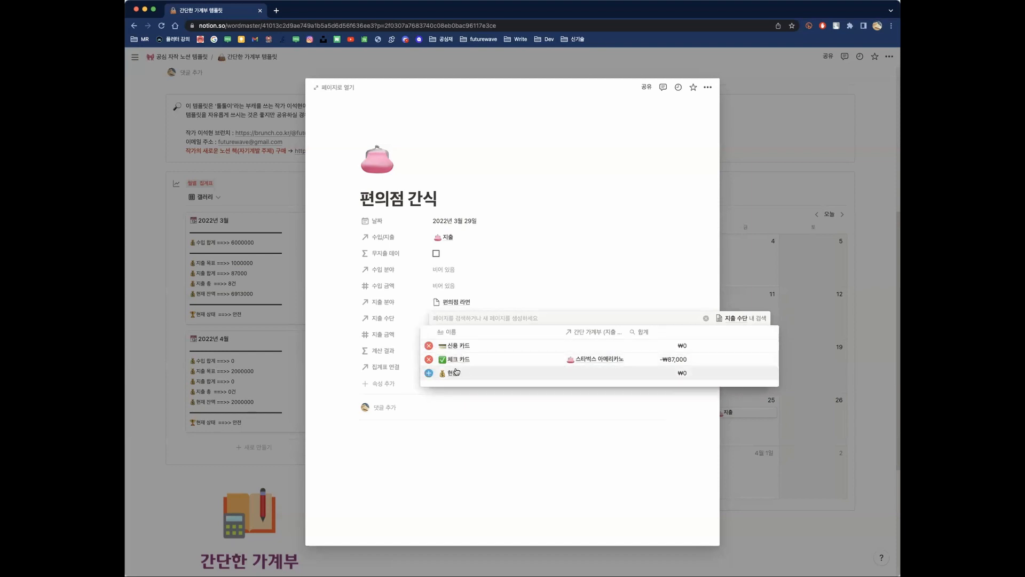
left_click(428, 360)
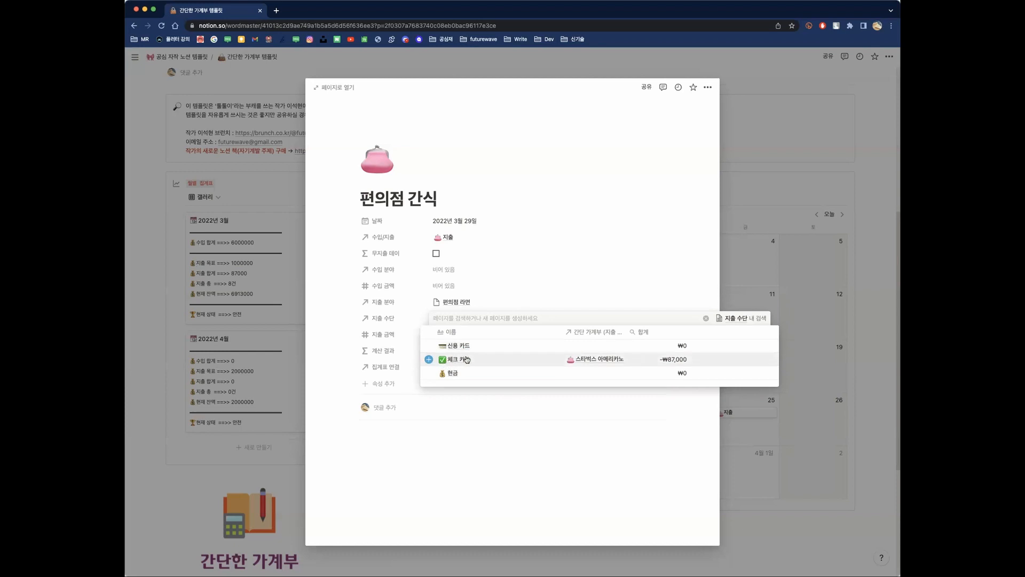
left_click(466, 359)
key("Escape")
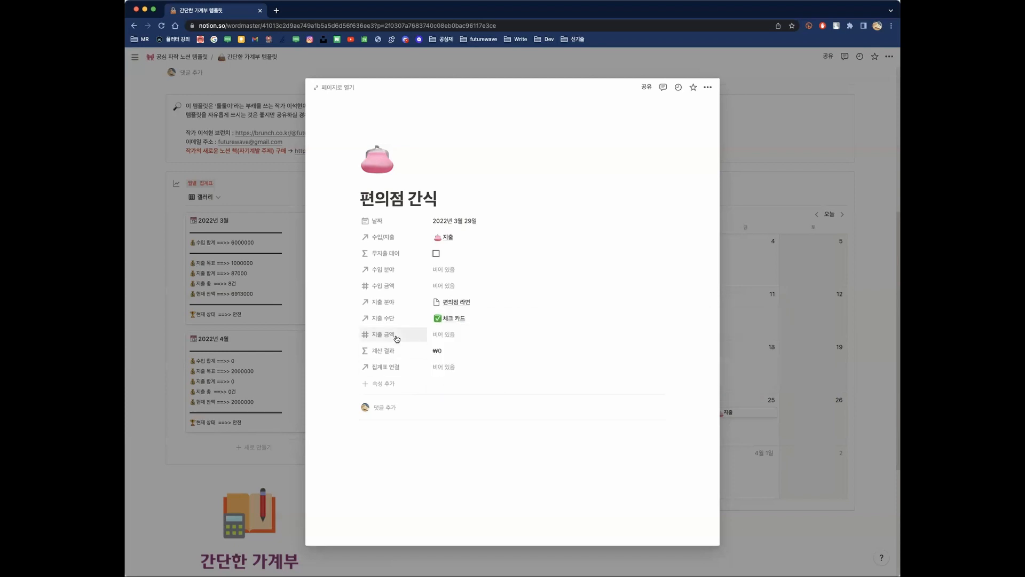
Set the entry's 지출 금액 to 3000 and link its 집계표 연결 to 2022년 3월.
left_click(483, 334)
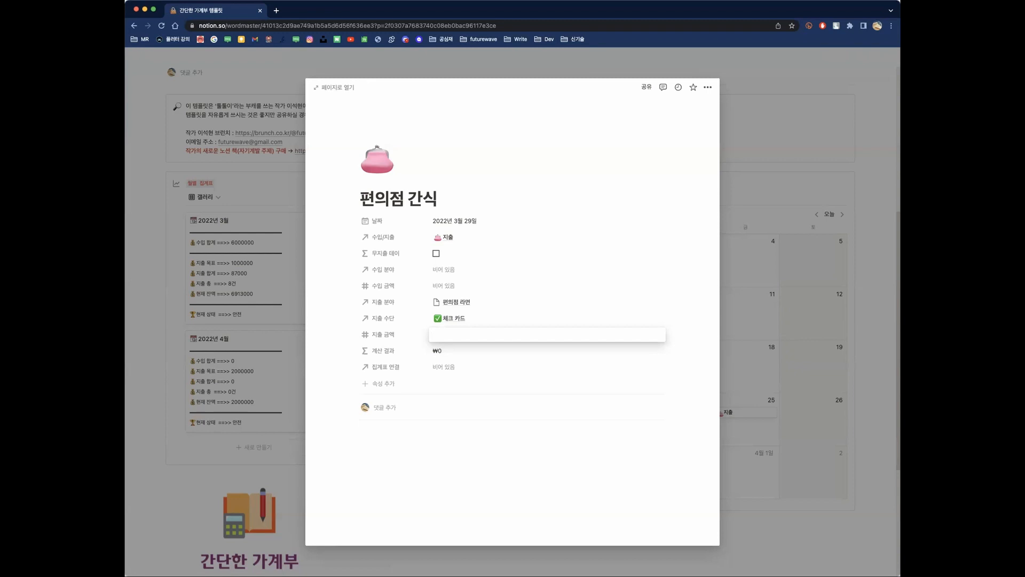
type("3000")
key("Return")
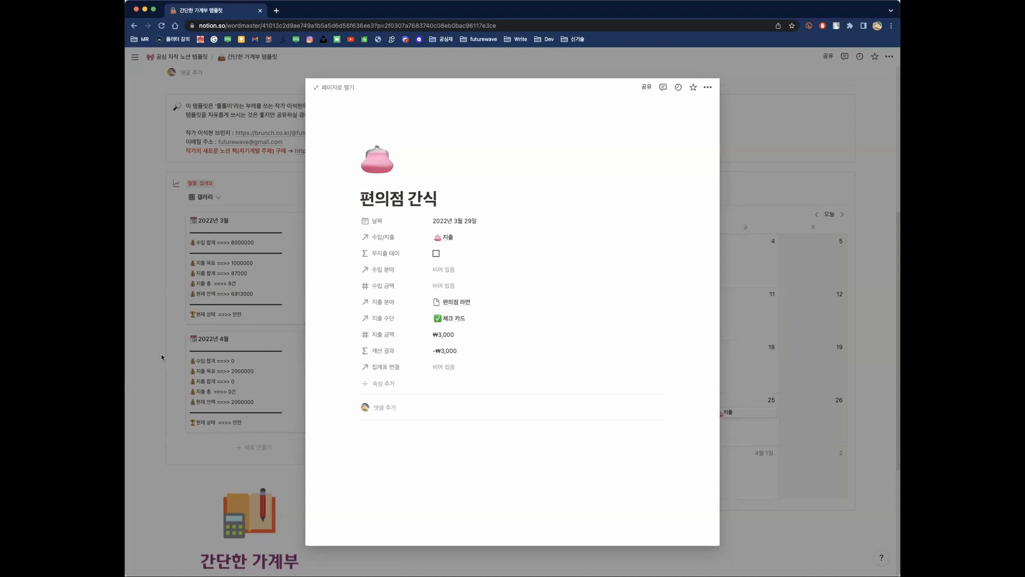
left_click(461, 368)
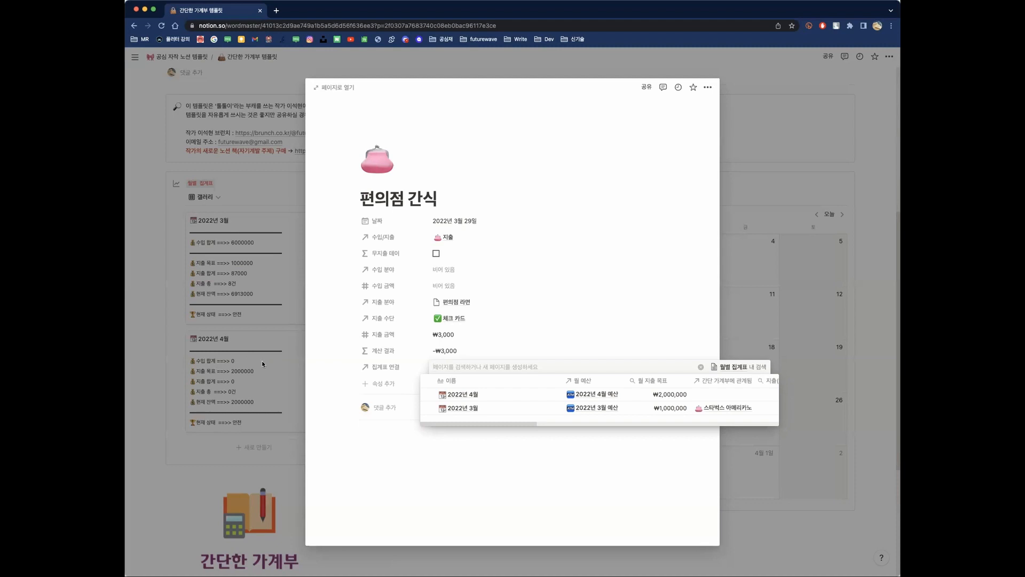
left_click(463, 409)
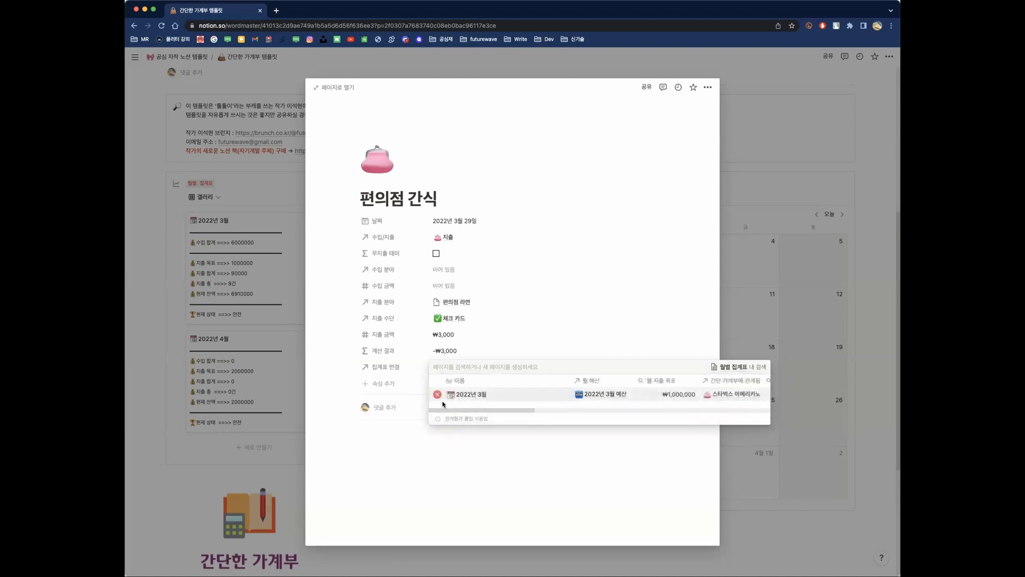
left_click(503, 485)
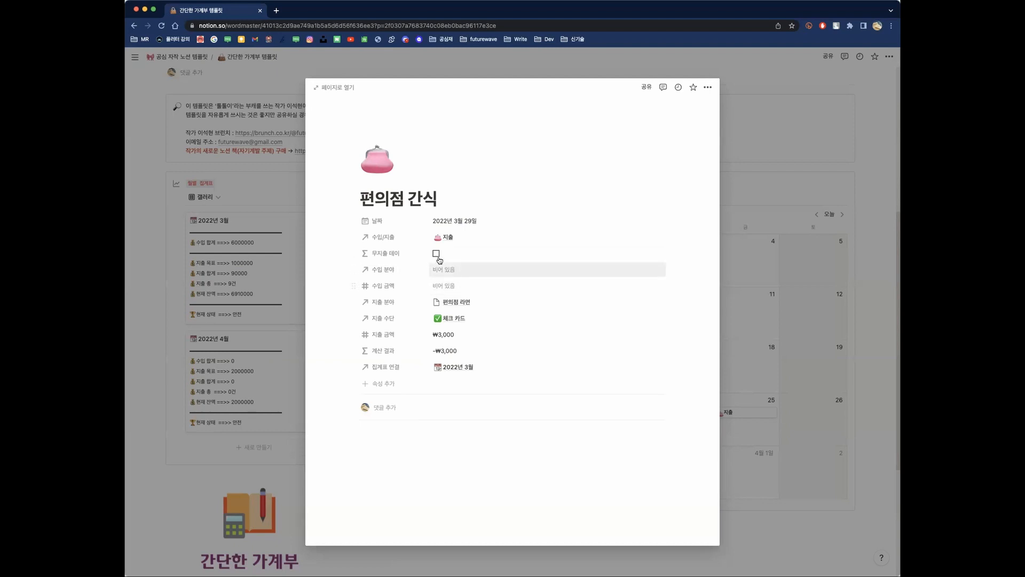
Look through the categories available for 지출 분야, including the newly added 편의점 라면, and close the entry.
left_click(484, 303)
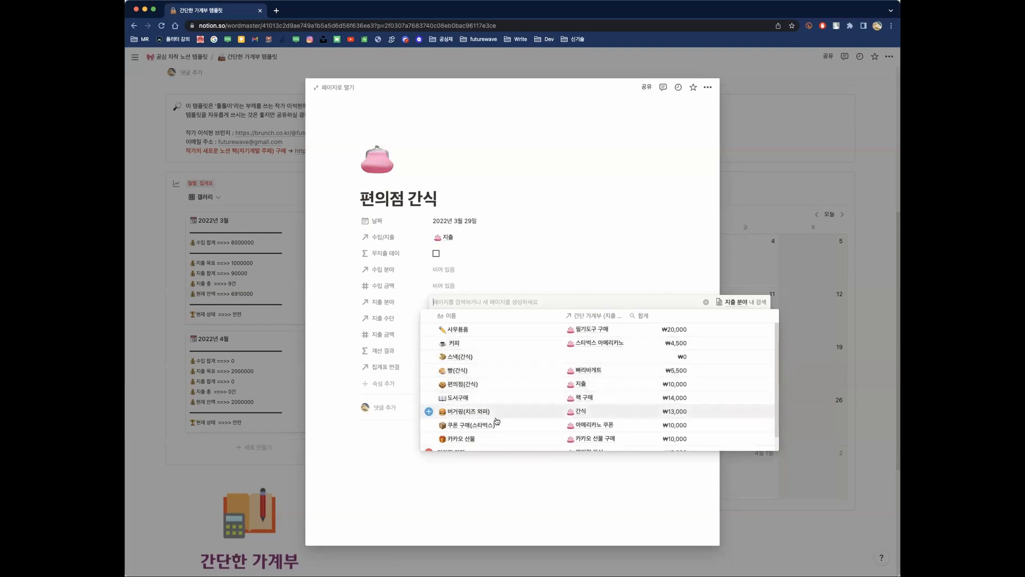
scroll(495, 422, "down", 1)
scroll(481, 423, "down", 1)
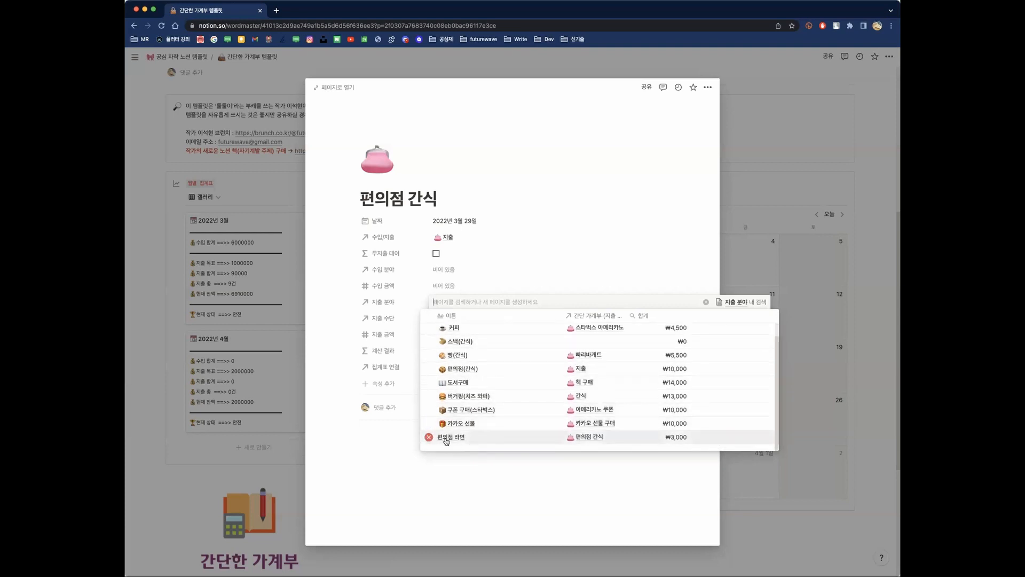
scroll(468, 352, "up", 1)
scroll(496, 428, "down", 1)
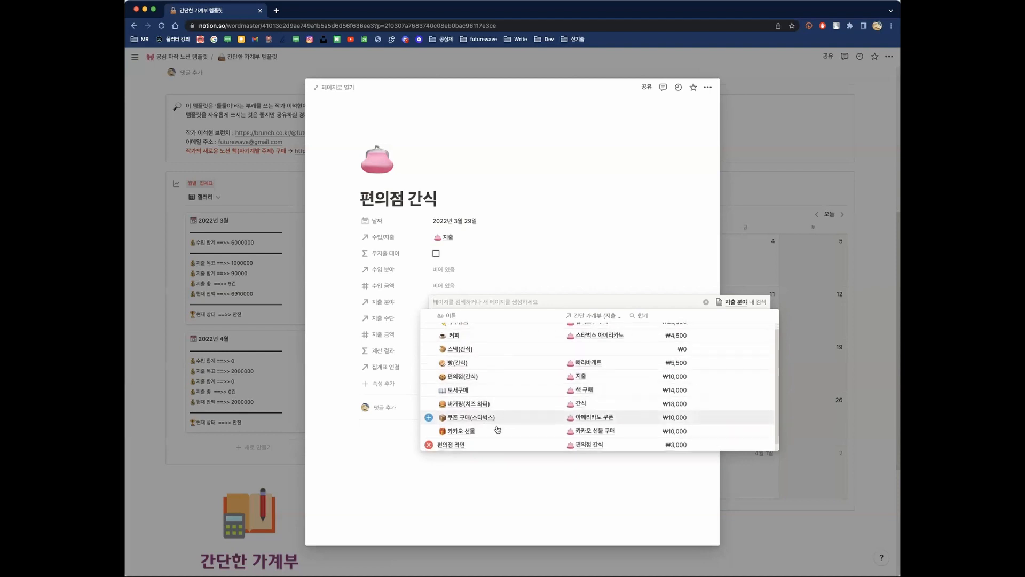
left_click(480, 300)
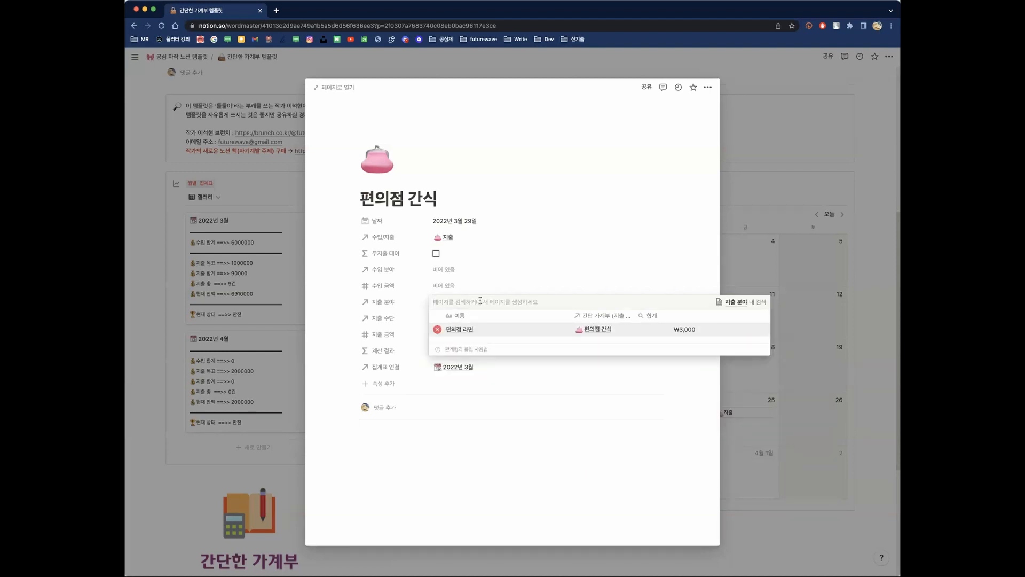
left_click(515, 462)
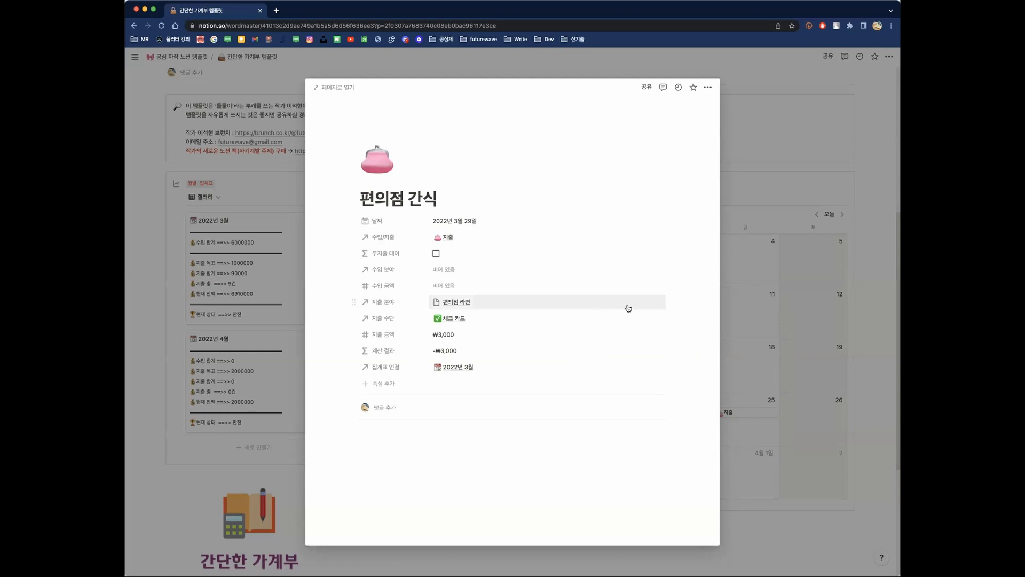
left_click(797, 193)
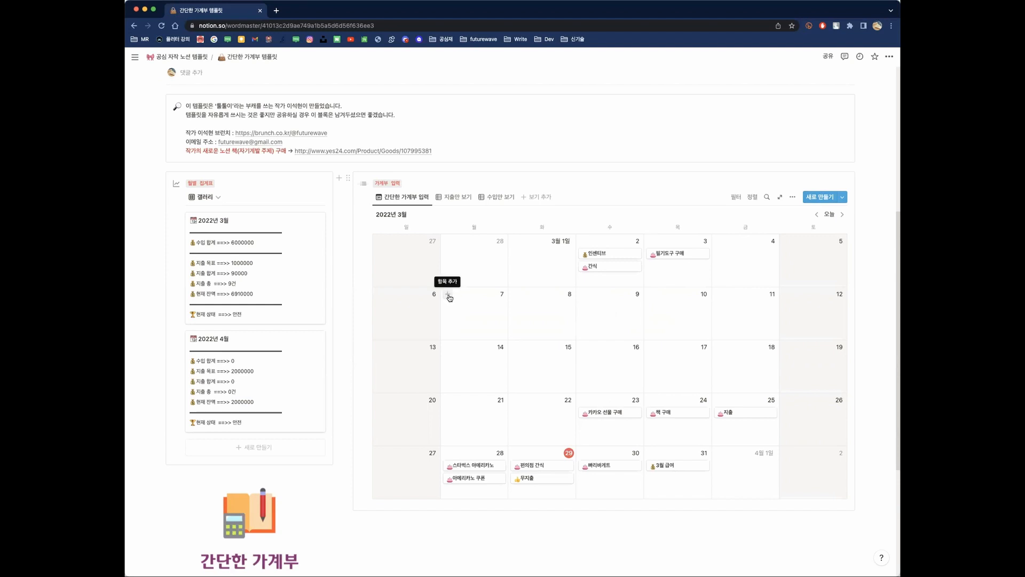
Add a calendar entry on March 7, 2022, title it 급여 and set its 수입/지출 to 수입.
left_click(448, 296)
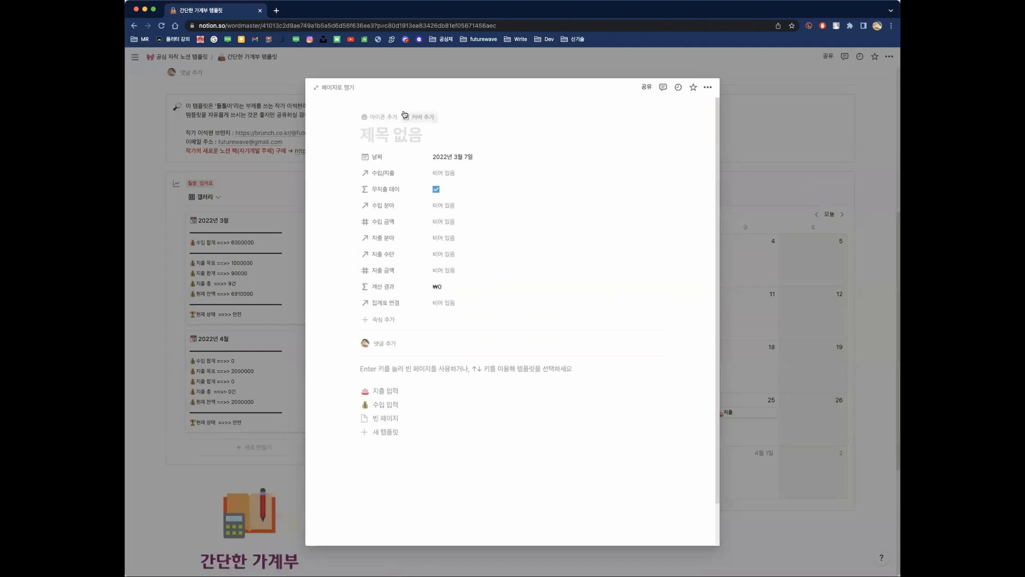
type("급ㅇㅕ")
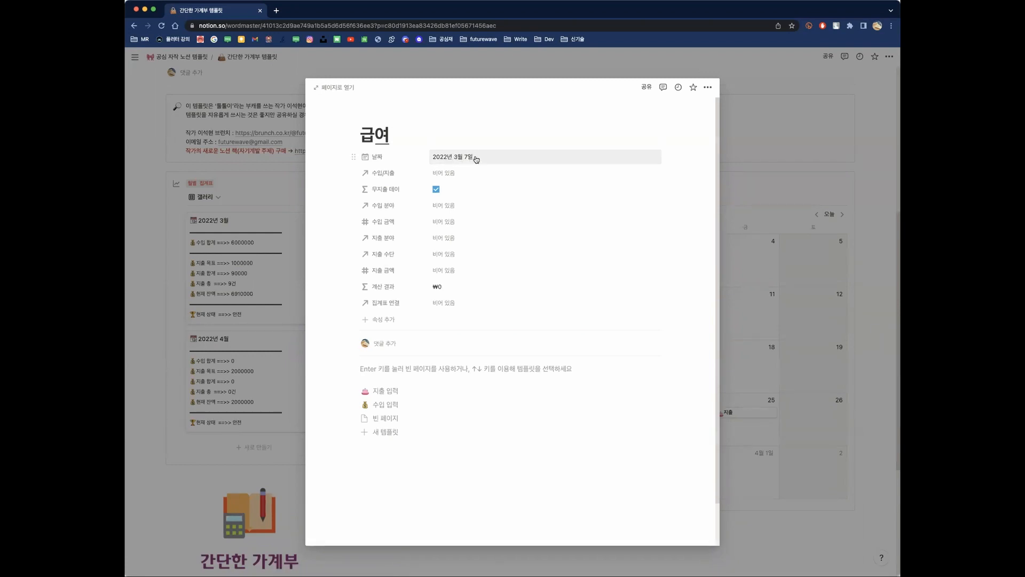
left_click(468, 173)
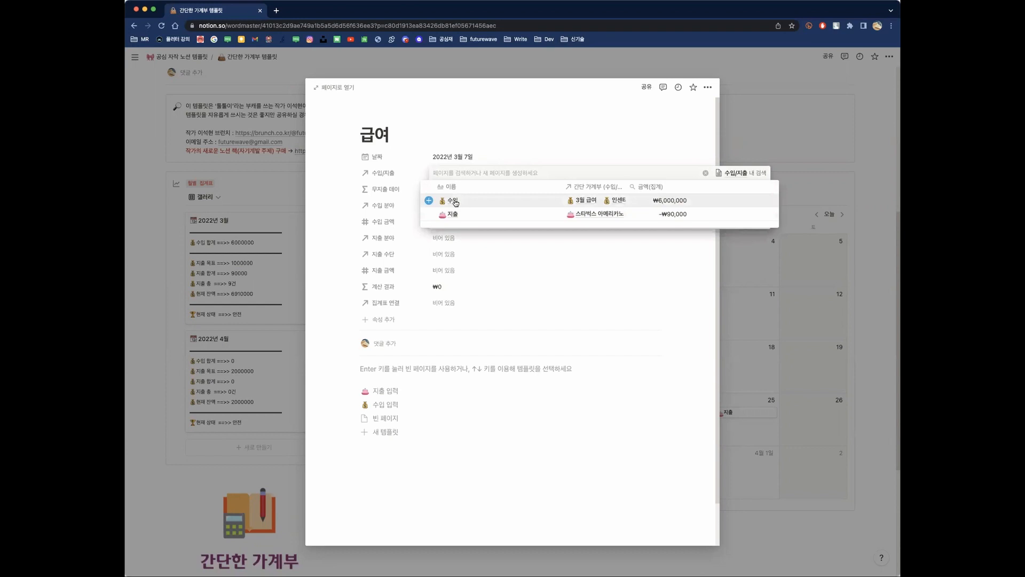
left_click(453, 203)
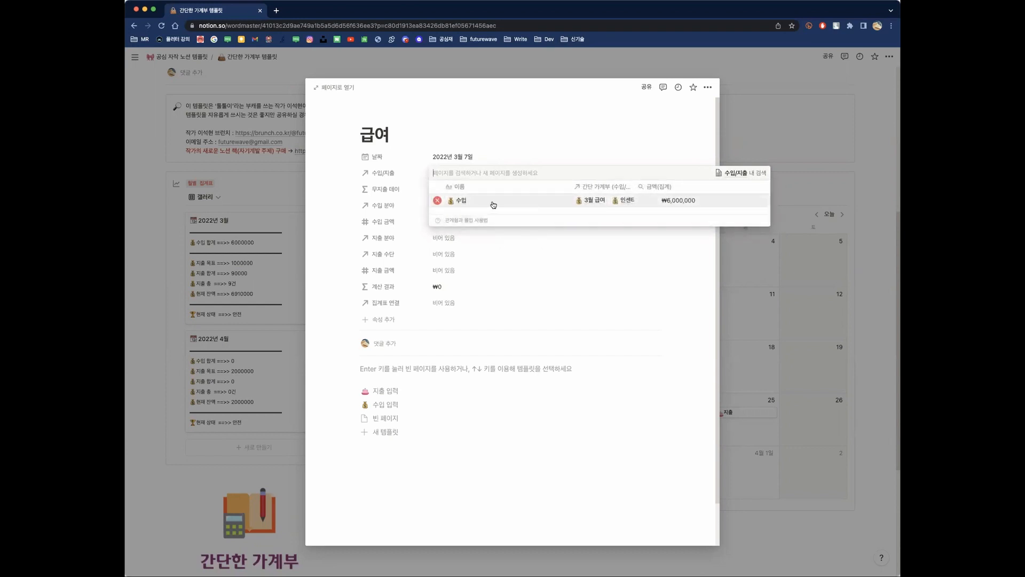
left_click(555, 253)
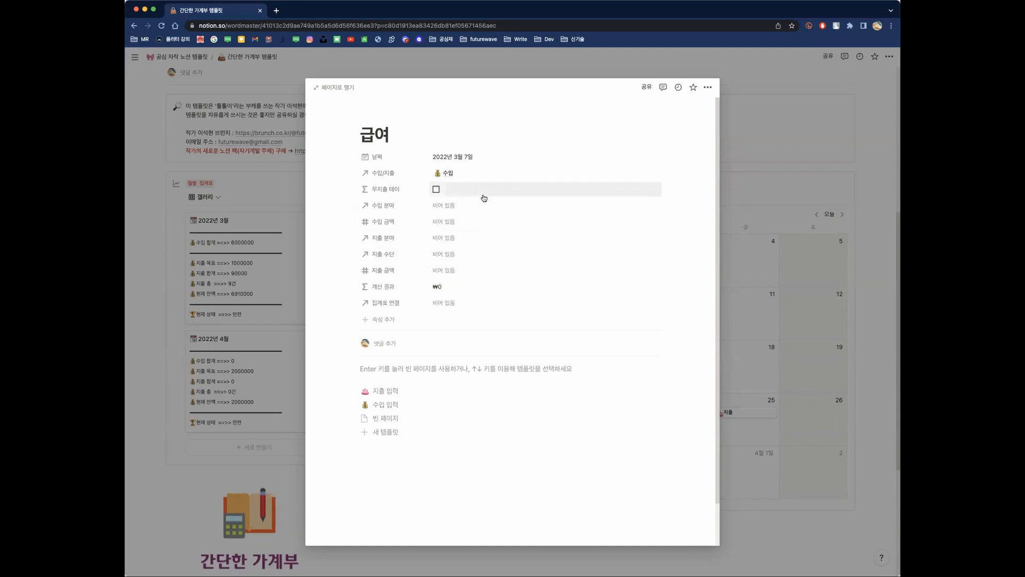
Set the 급여 entry's 수입 분야 to 급여 and its 수입 금액 to 5,000,000.
left_click(470, 207)
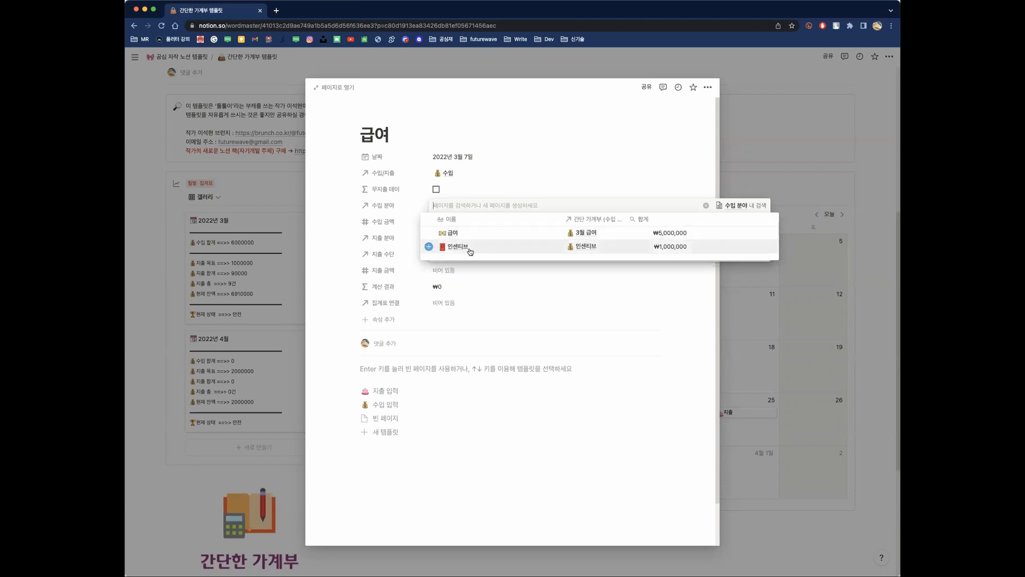
left_click(452, 235)
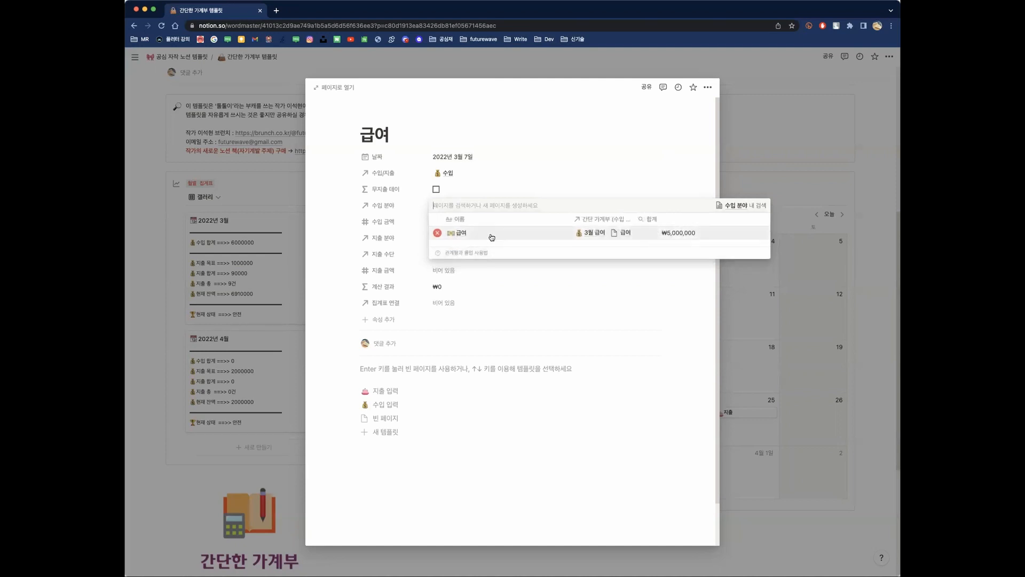
left_click(545, 283)
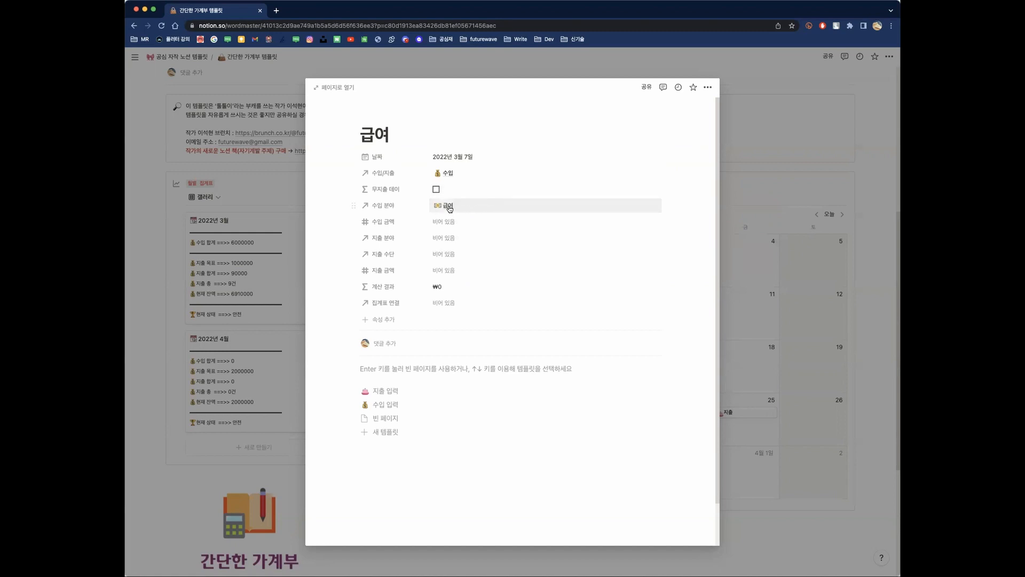
left_click(483, 224)
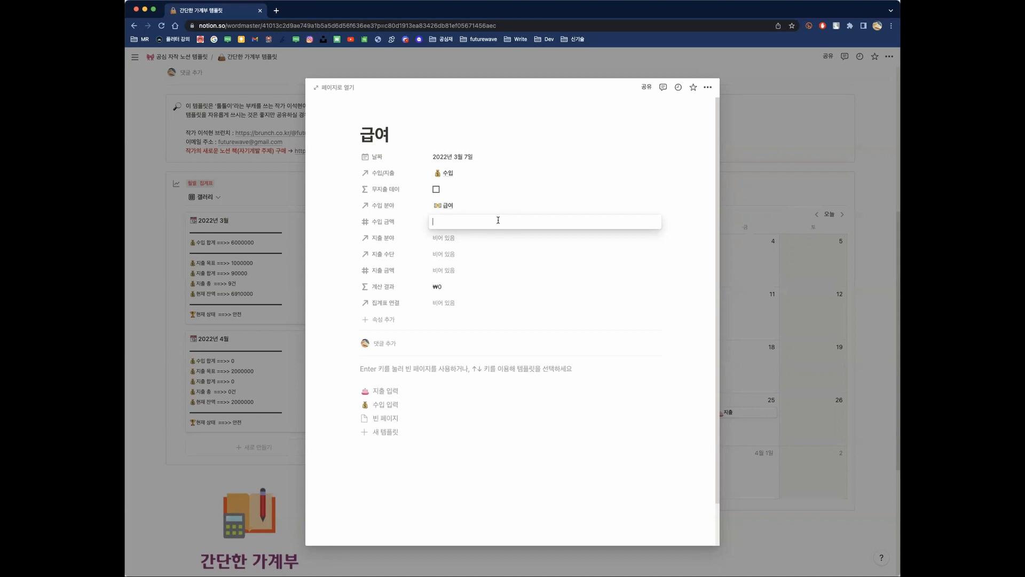
type("5,0")
type("00")
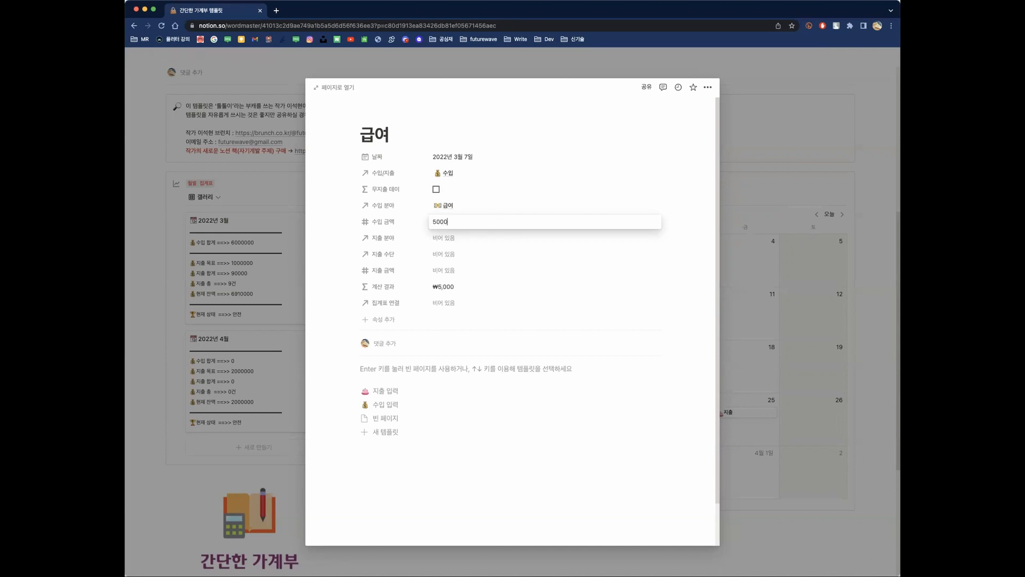
type(",000")
key("Return")
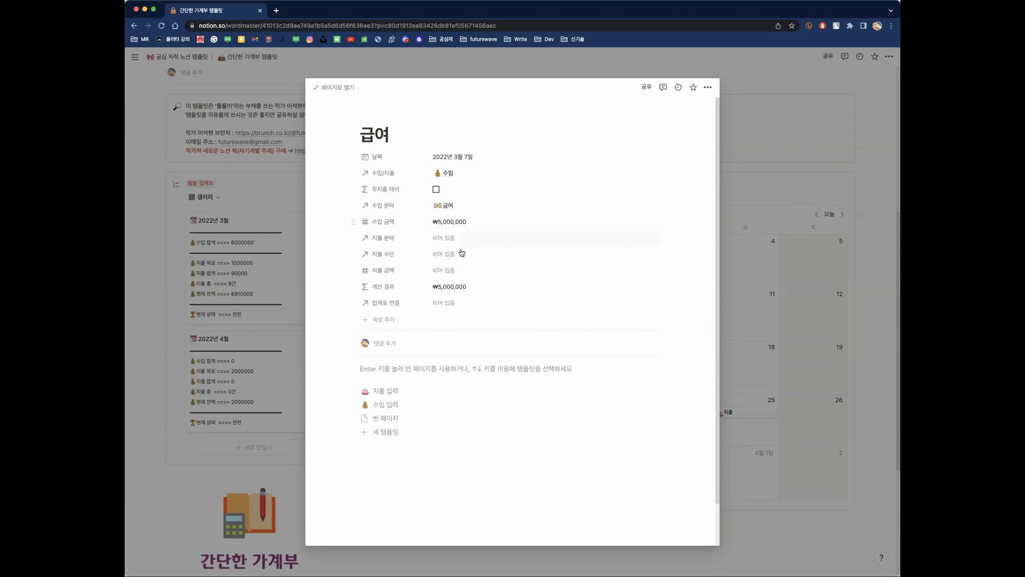
Link the 급여 entry's 집계표 연결 to 2022년 3월 and close the entry.
left_click(458, 304)
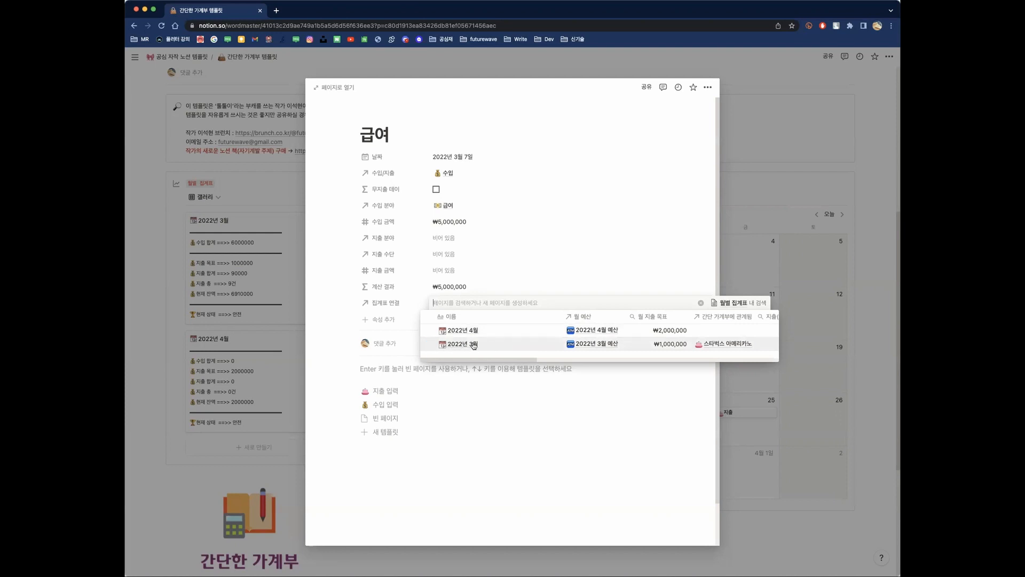
left_click(473, 346)
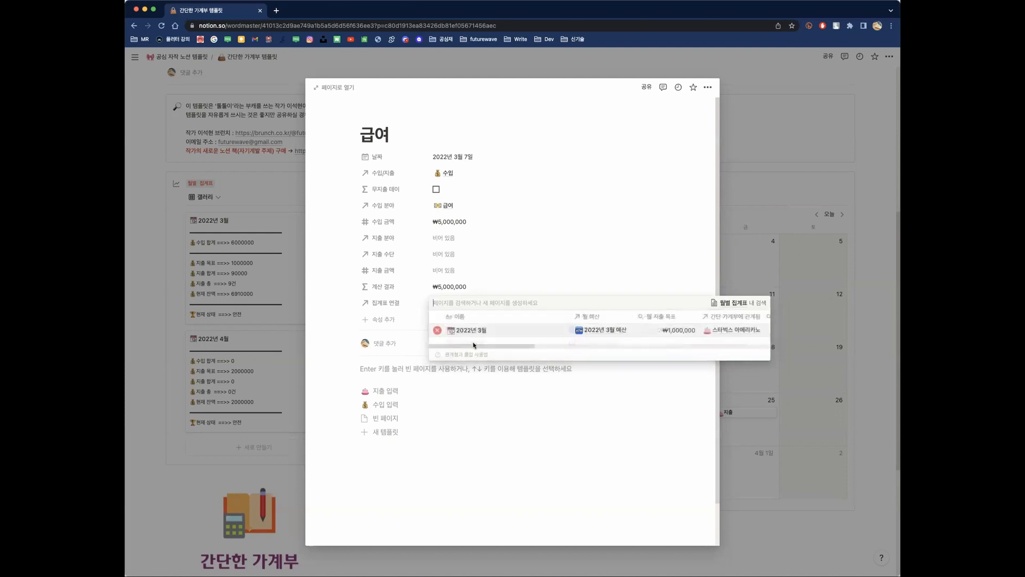
left_click(520, 396)
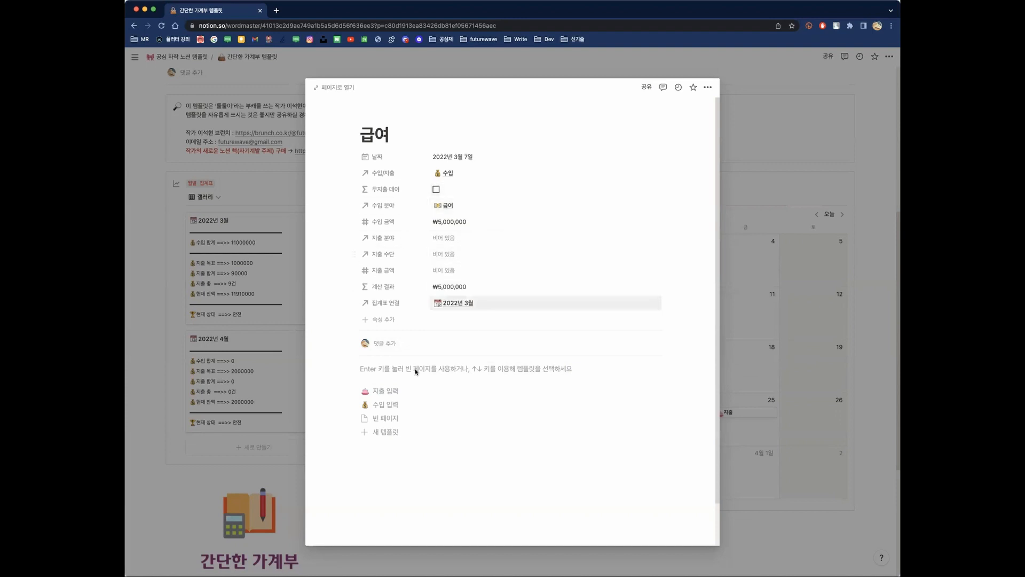
left_click(220, 472)
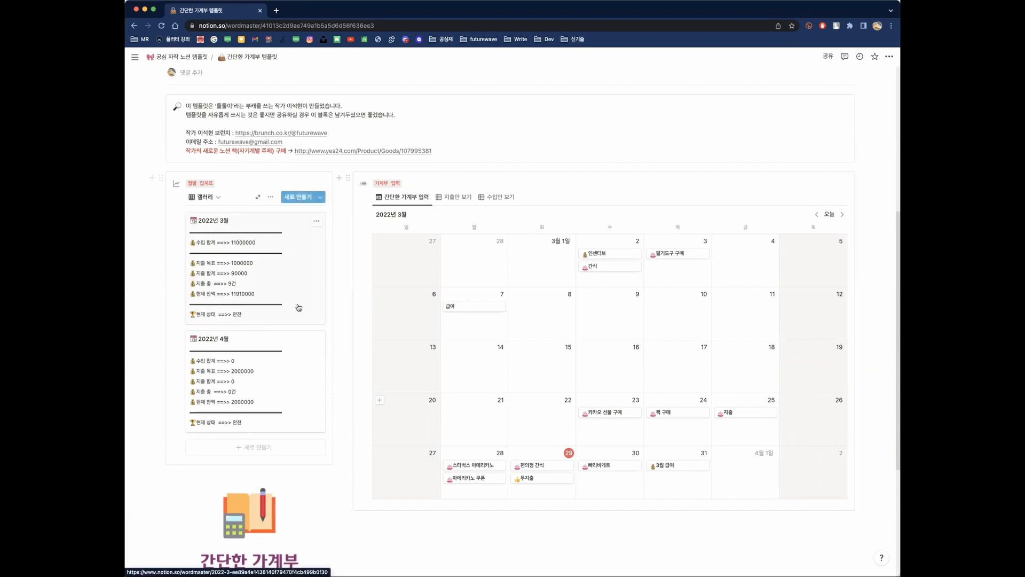
Advance the ledger calendar from March to May 2022.
left_click(844, 215)
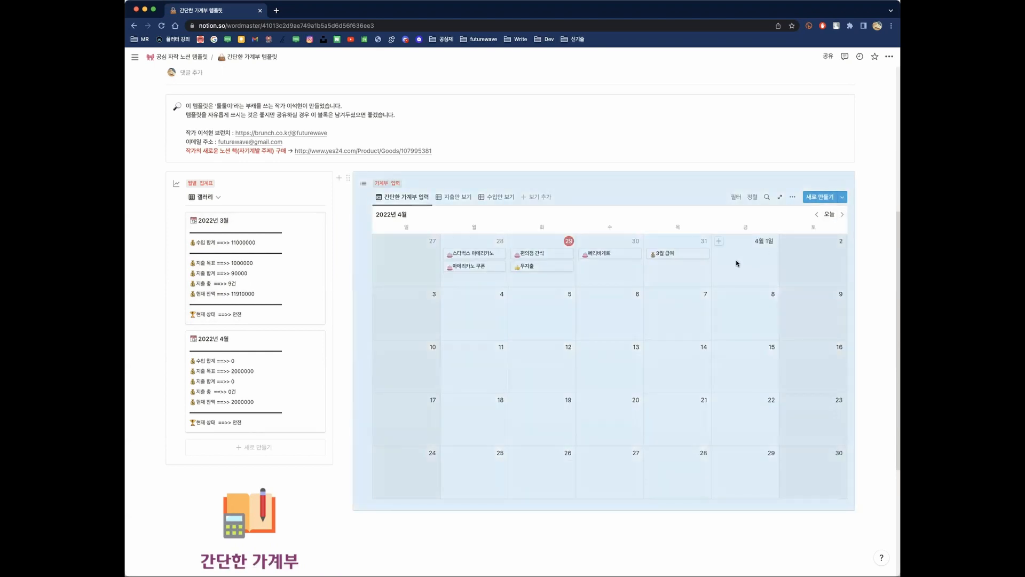
left_click(861, 222)
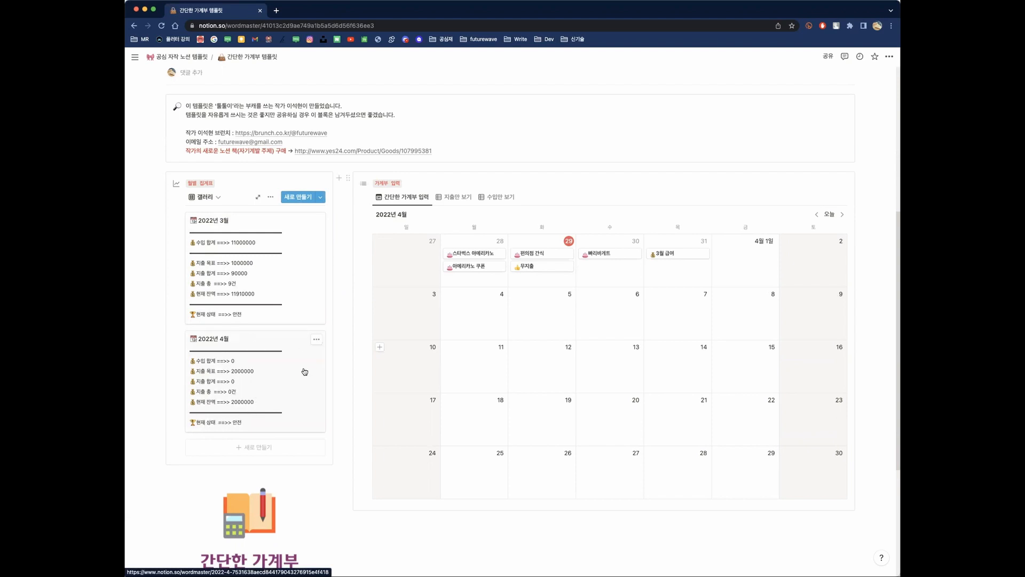
left_click(843, 215)
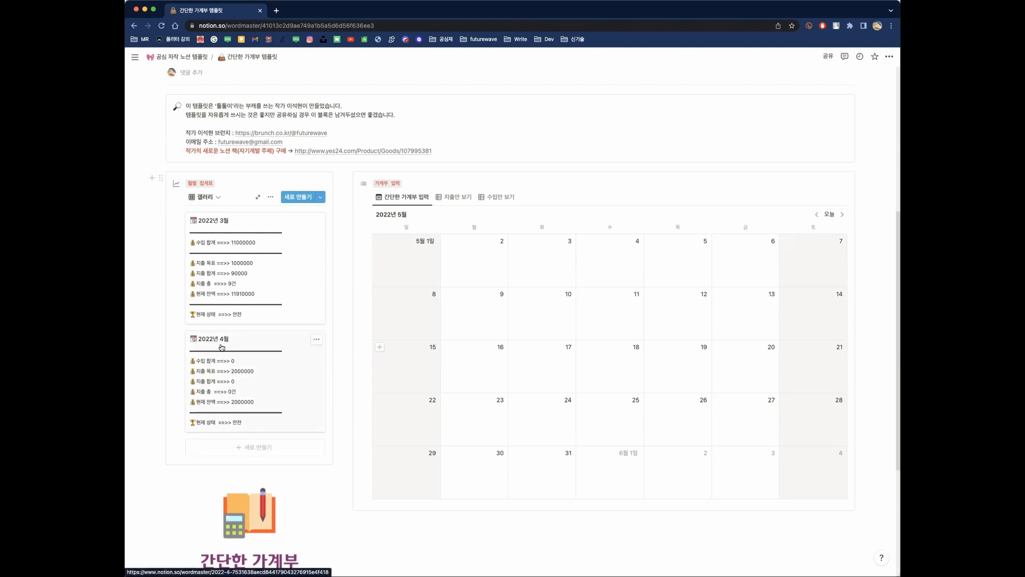
Create a monthly summary card titled 2022년 5월 and give it the calendar emoji as its icon.
left_click(264, 452)
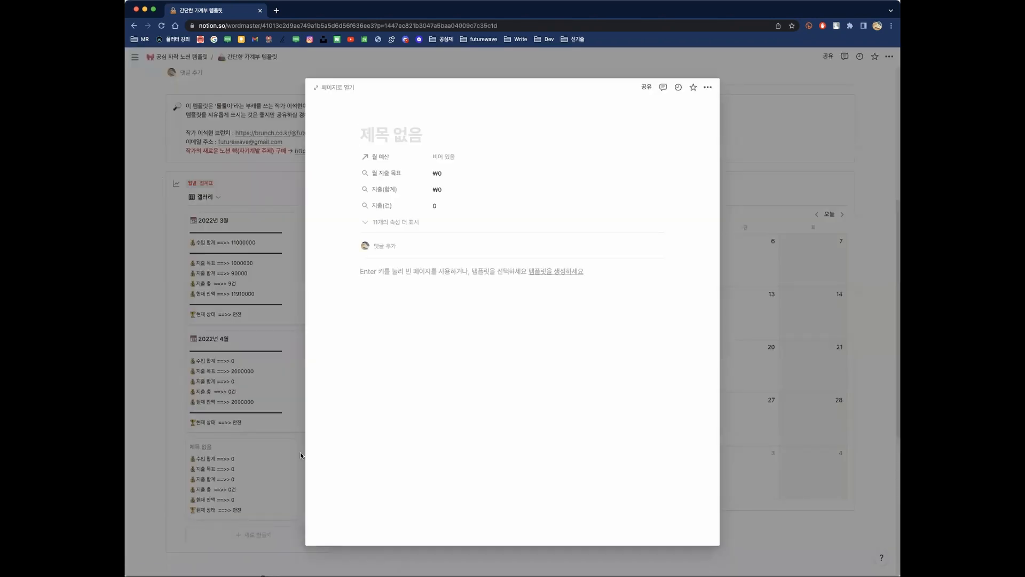
type("202")
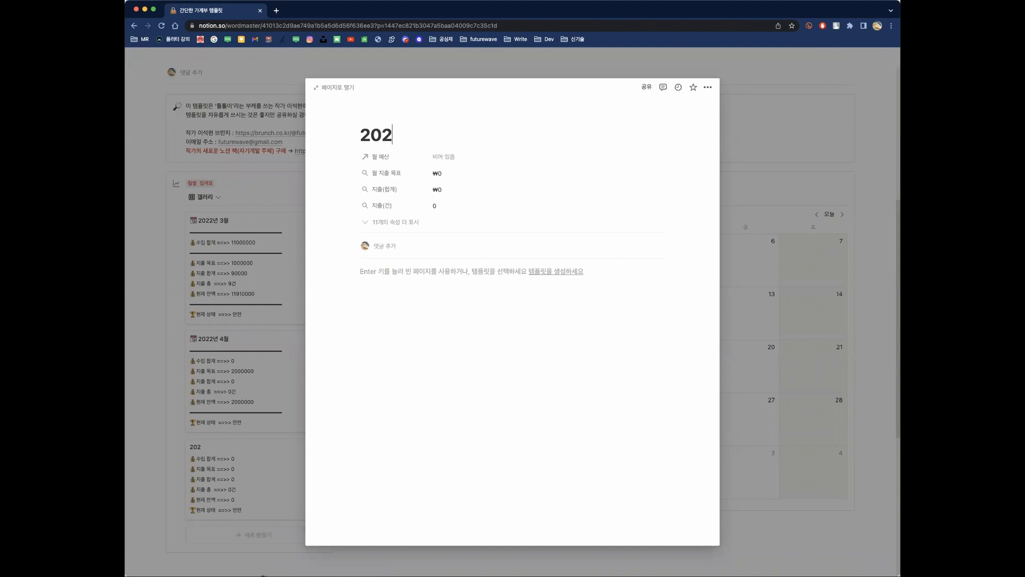
type("2년 5월")
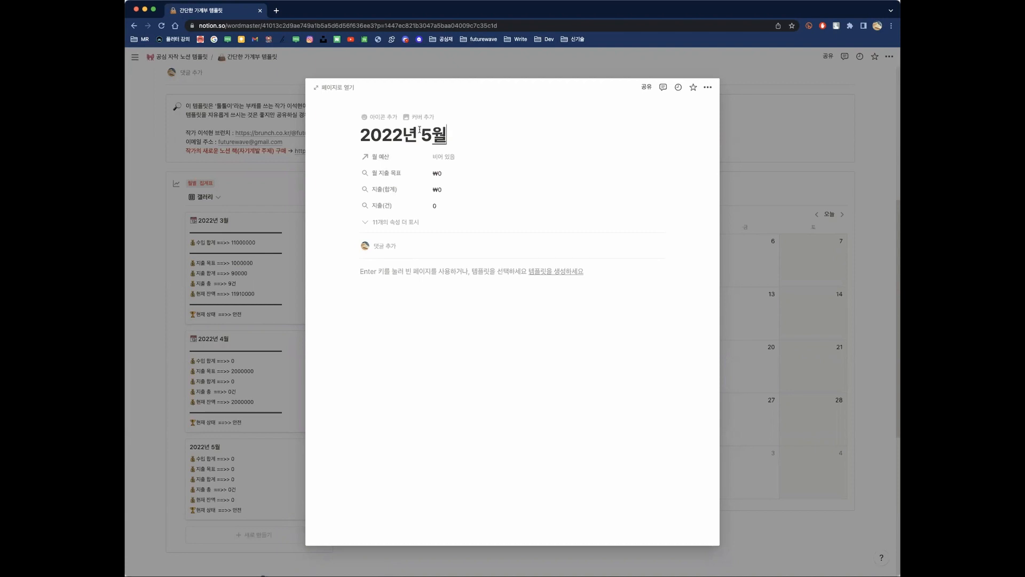
left_click(384, 117)
left_click(372, 164)
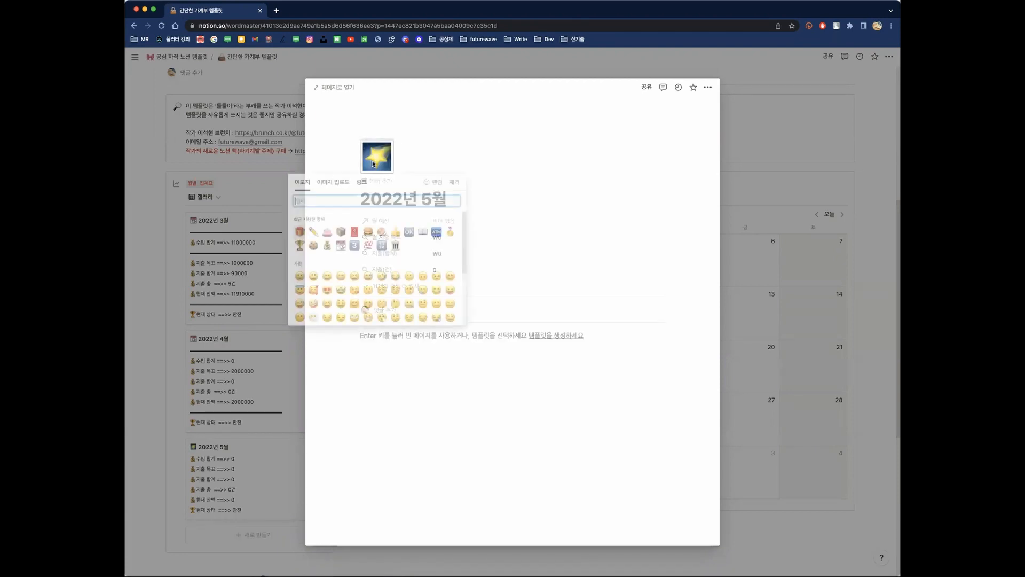
left_click(342, 249)
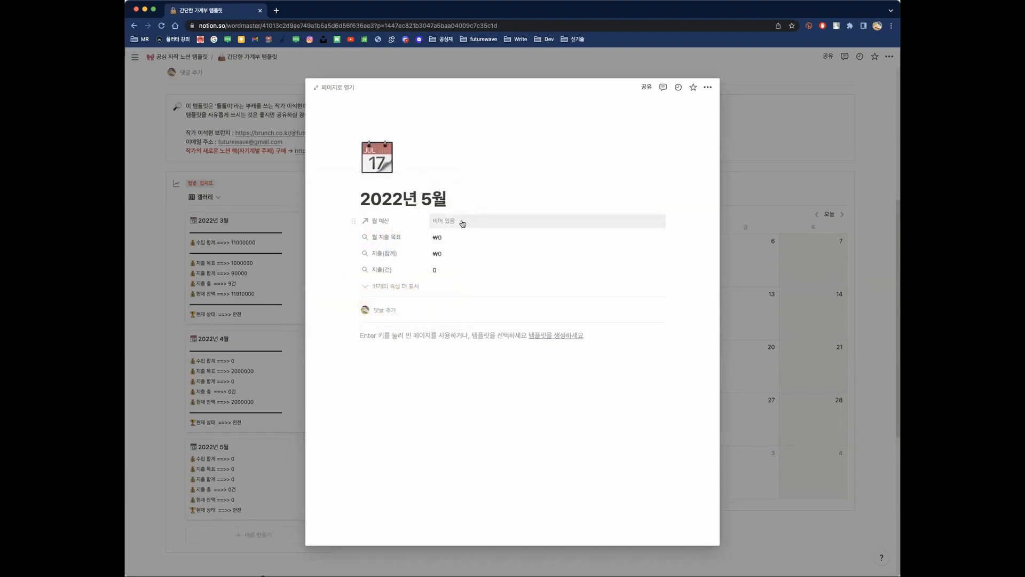
Look through the budgets available for the 2022년 5월 card's 월 예산, and close the card.
left_click(494, 220)
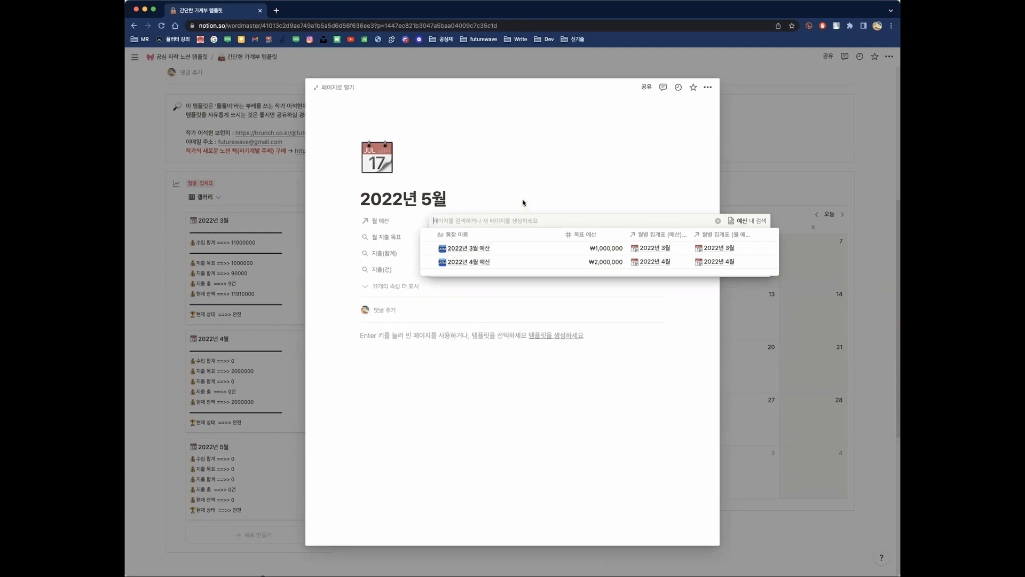
key("Escape")
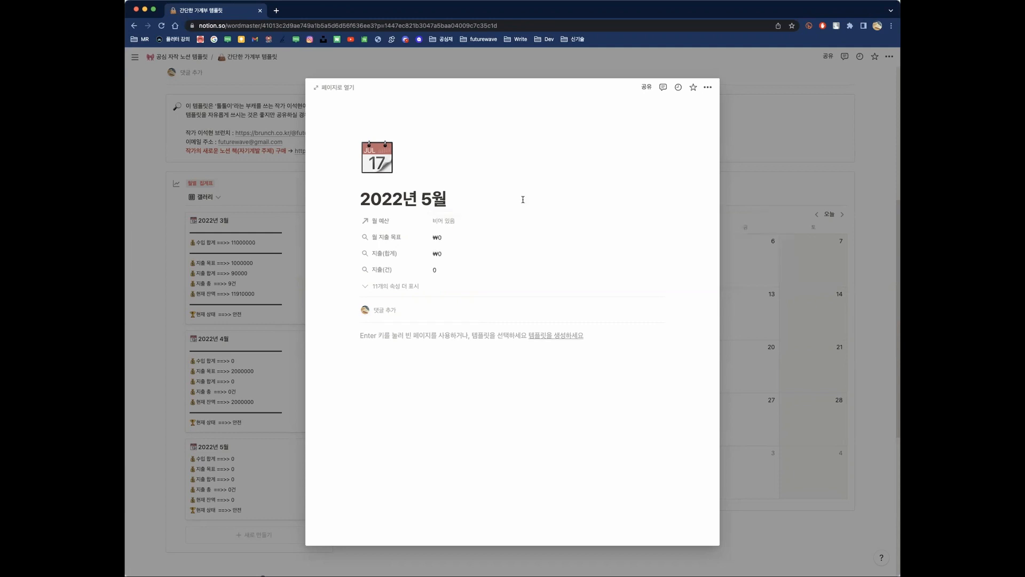
left_click(764, 188)
Expand the 데이터베이스 관리 section below the summaries and open the 월별 예산 보기 page.
scroll(238, 303, "down", 3)
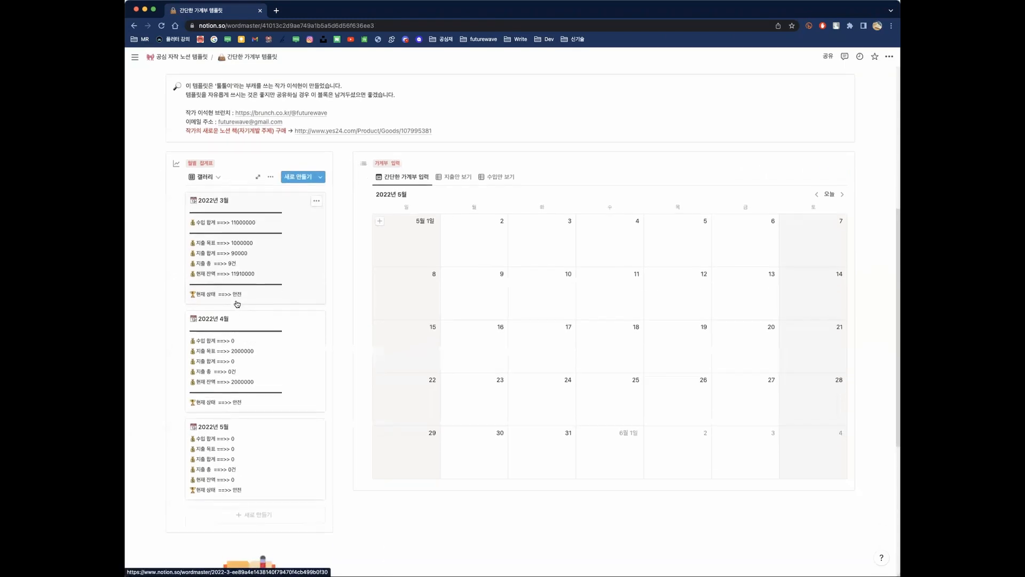
scroll(237, 304, "down", 5)
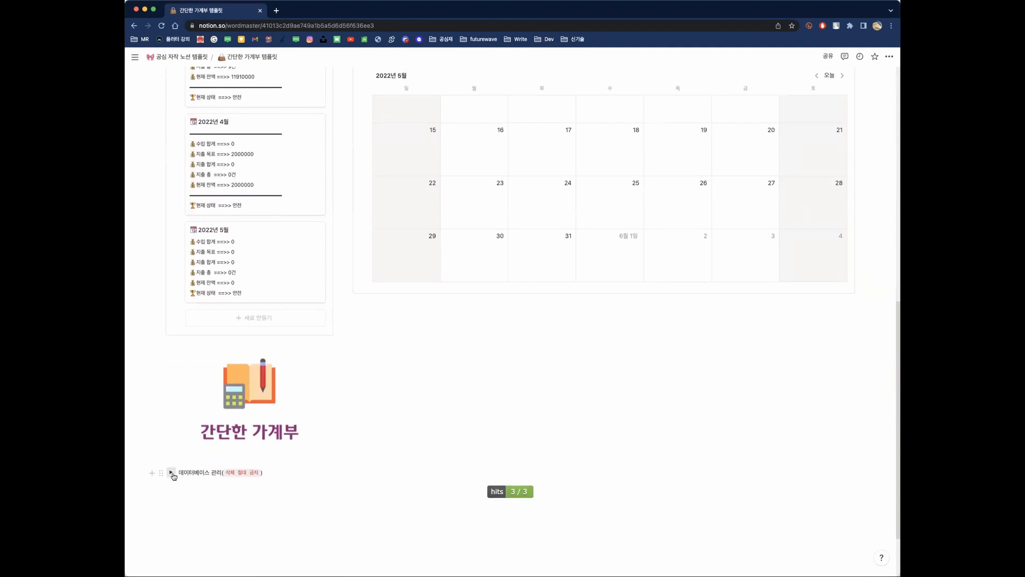
left_click(172, 473)
scroll(240, 513, "down", 1)
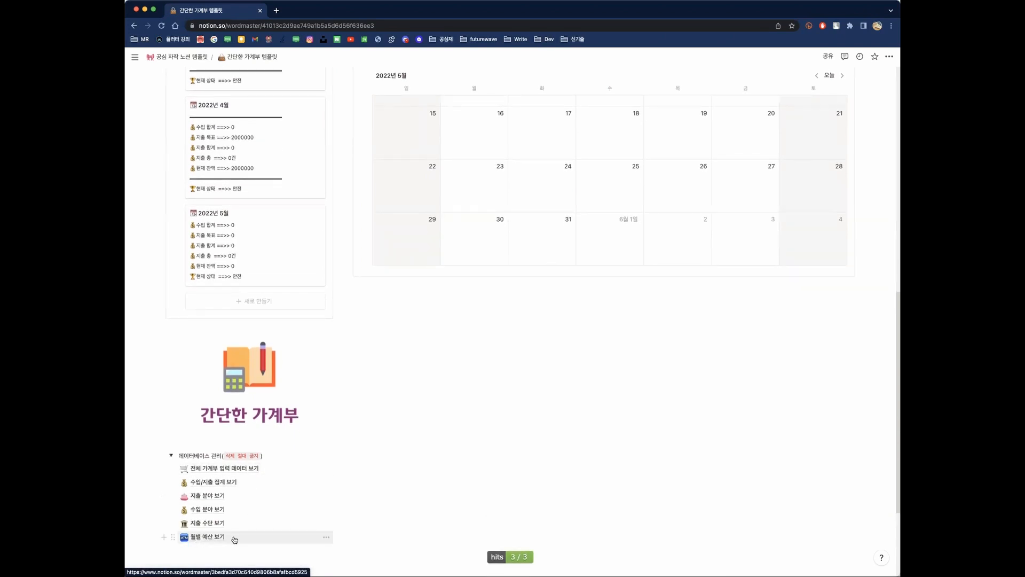
left_click(219, 537)
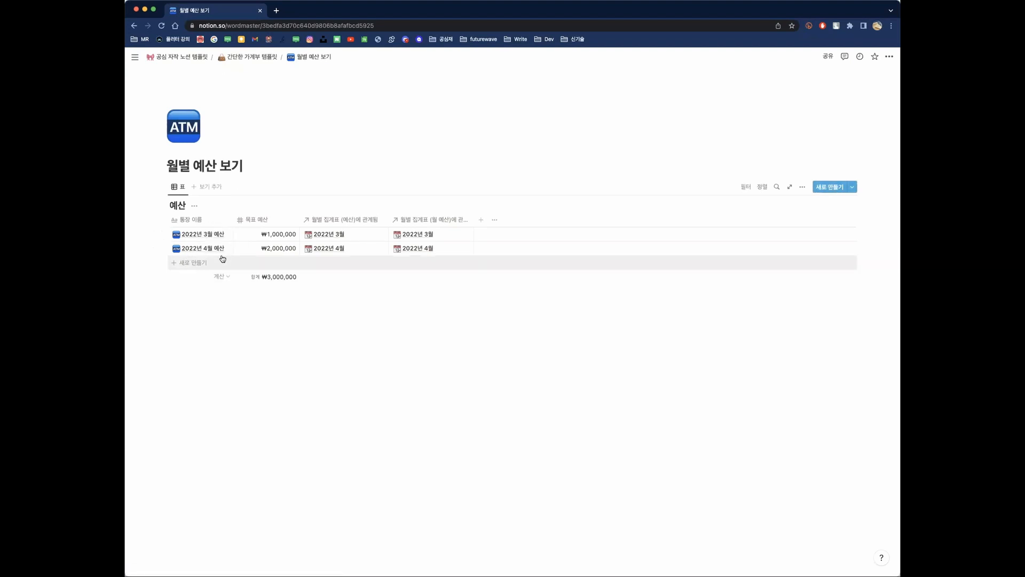
Add a budget row named 2022년 5월 예산 with a 목표 예산 of 1,000,000.
left_click(204, 264)
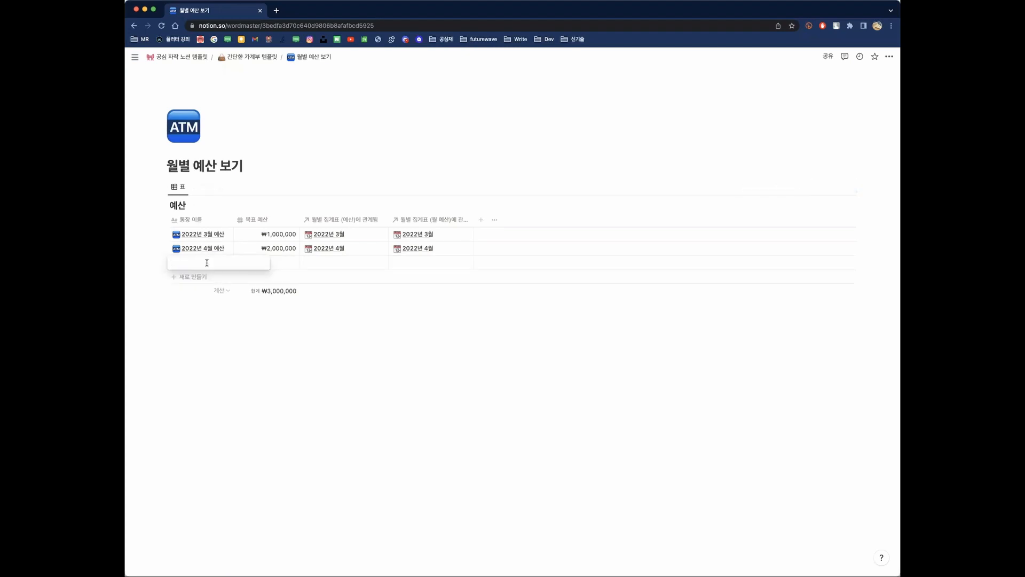
type("2022년 5월 예샌")
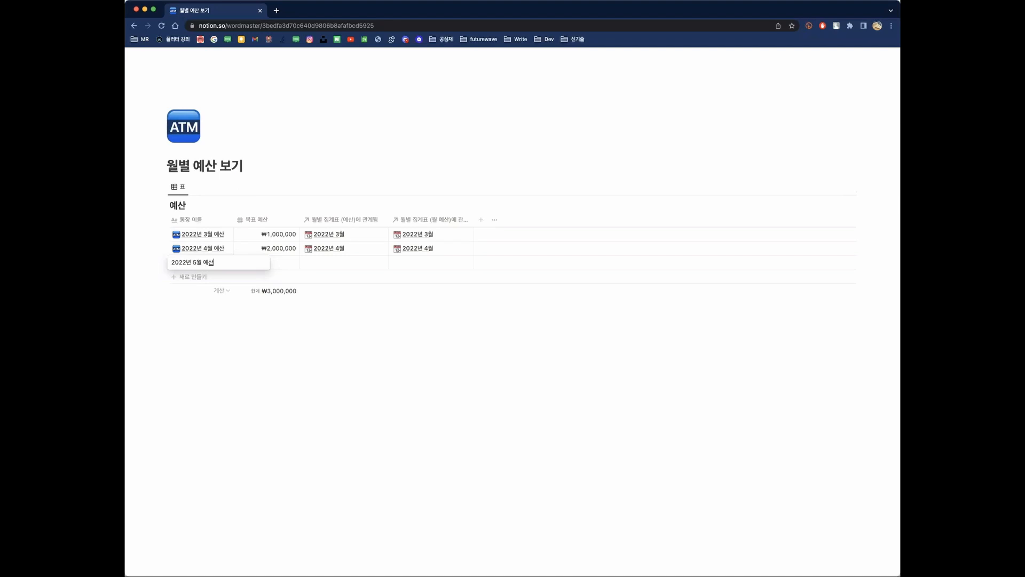
key("Return")
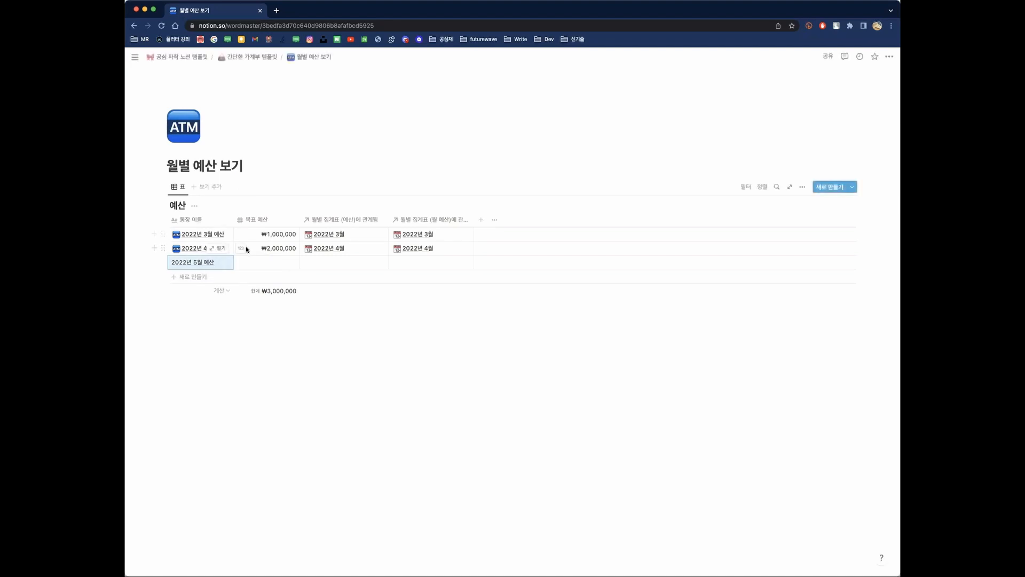
left_click(270, 262)
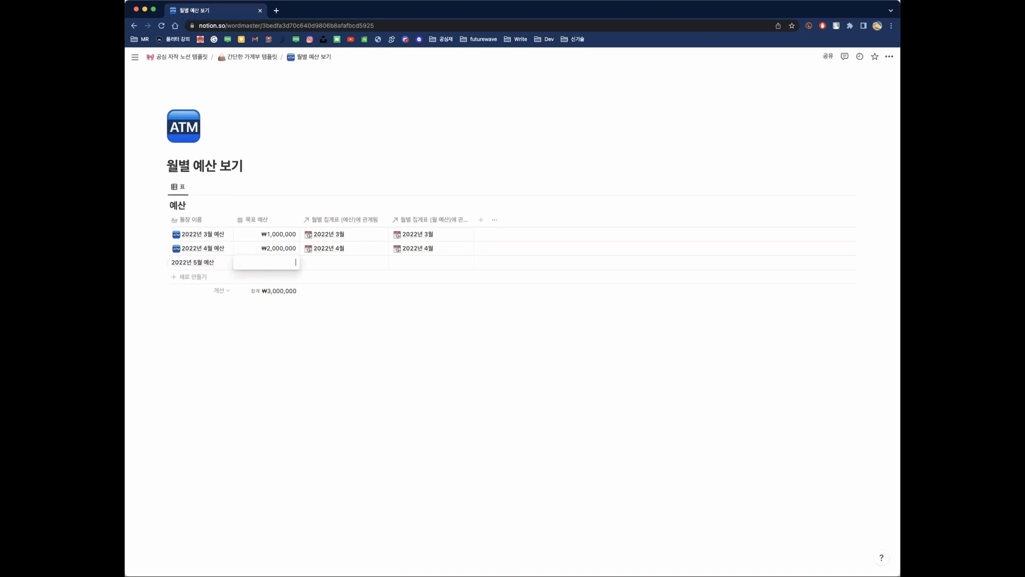
type("19")
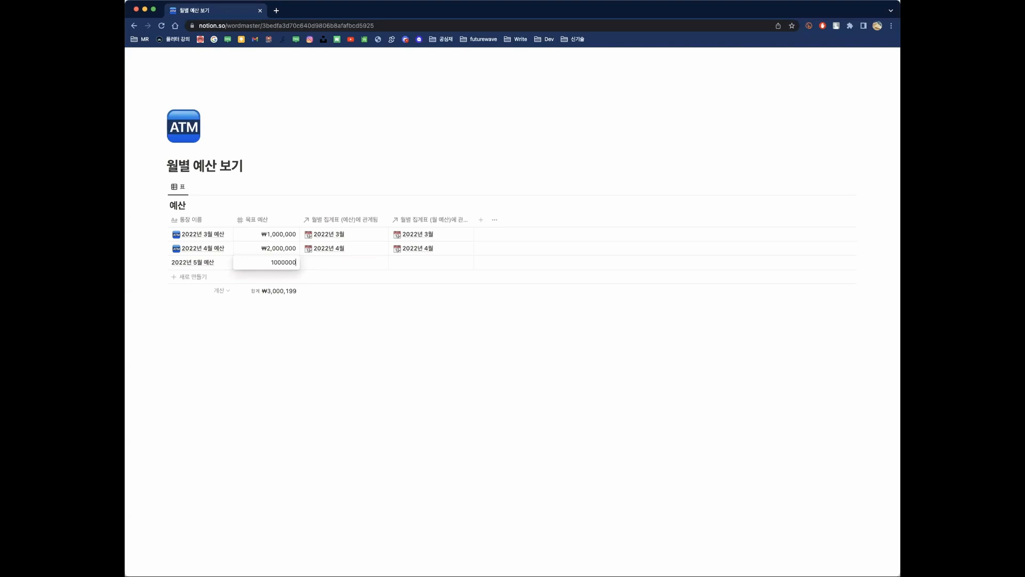
key("Return")
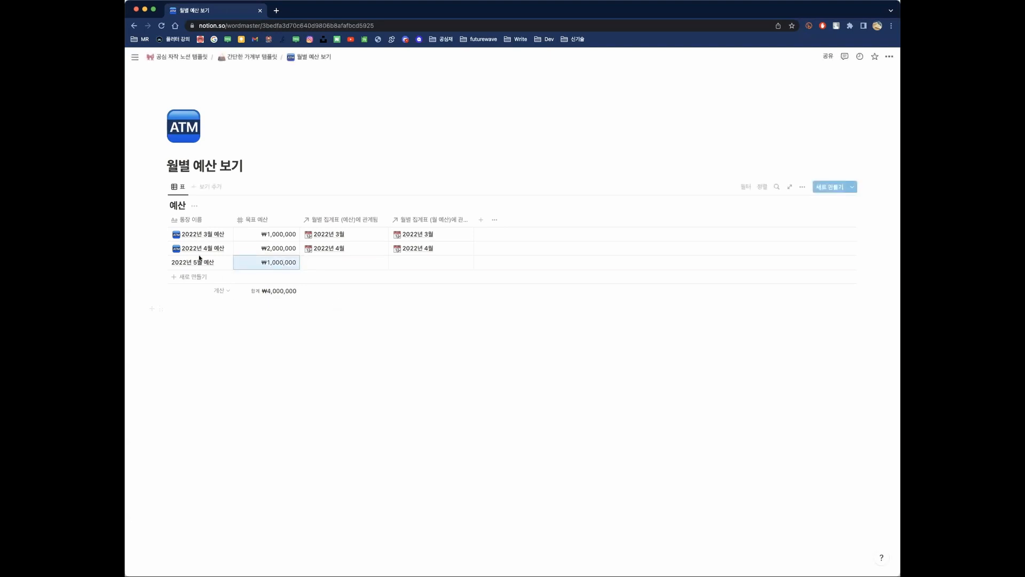
Link the 2022년 5월 예산 row to the 2022년 5월 summary through 월별 집계표 (예산)에 관계됨.
left_click(345, 265)
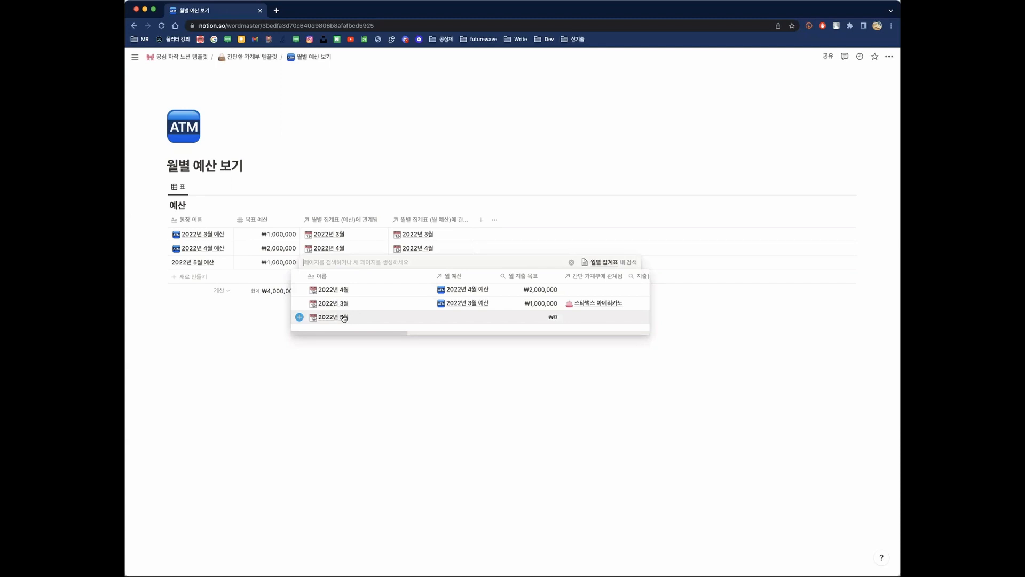
left_click(342, 319)
left_click(355, 333)
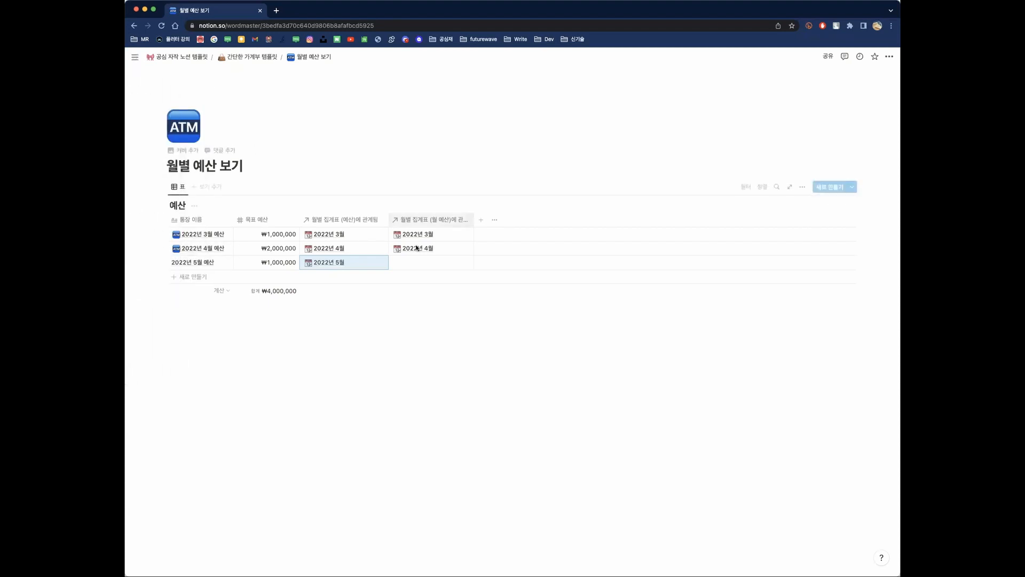
mouse_move(216, 263)
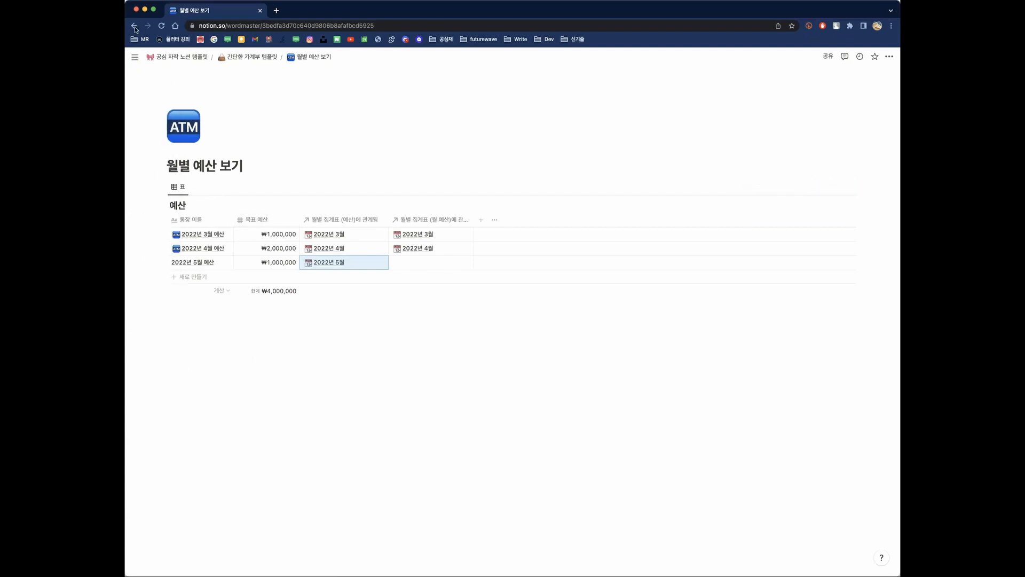
Return to the 간단한 가계부 템플릿 page and check the spending target on the 2022년 5월 summary card.
left_click(254, 56)
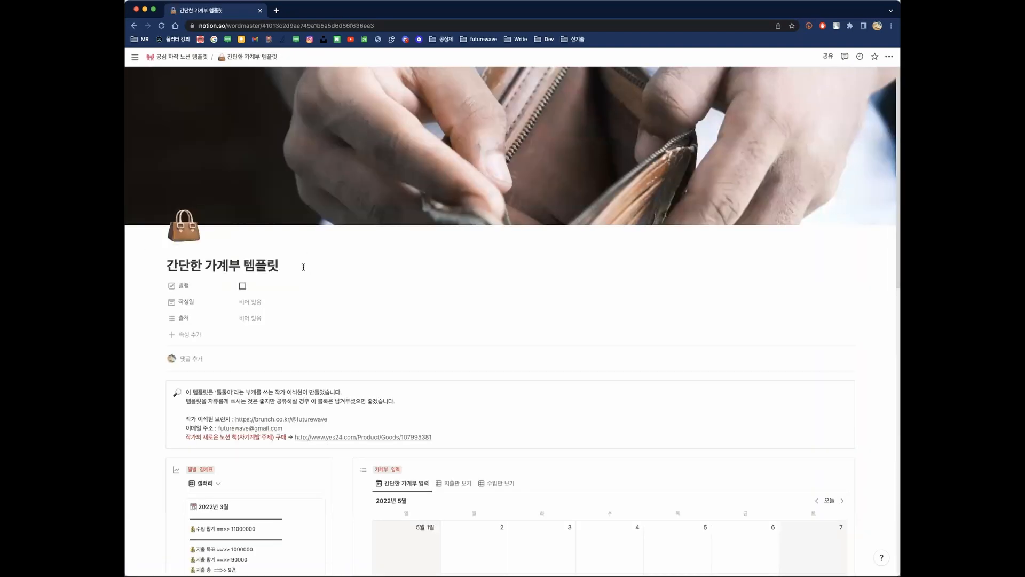
scroll(310, 273, "down", 3)
scroll(310, 273, "down", 5)
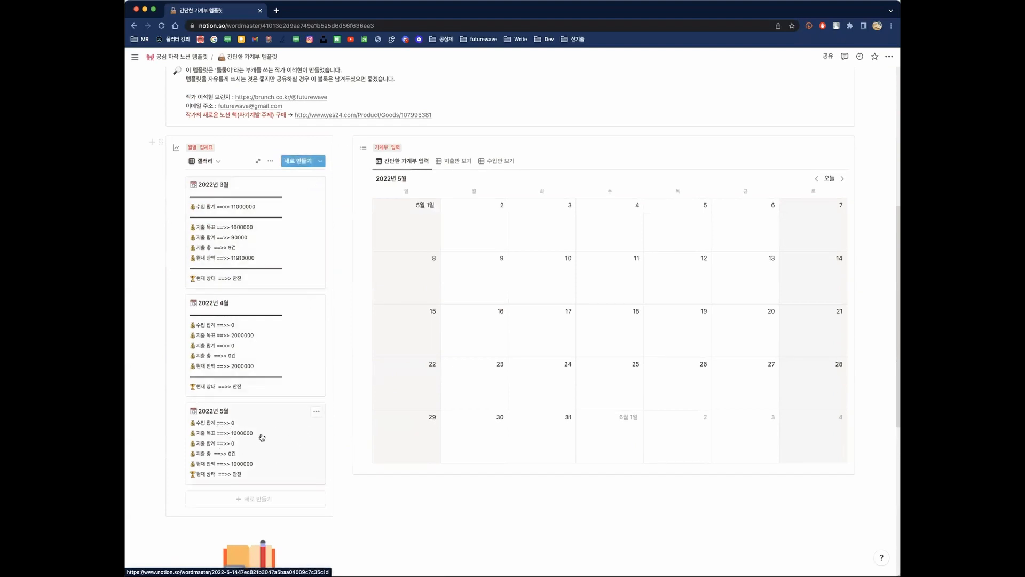
Check the 월 예산 link on the 2022년 5월 summary and its matching relation on the 월별 예산 보기 page.
left_click(291, 442)
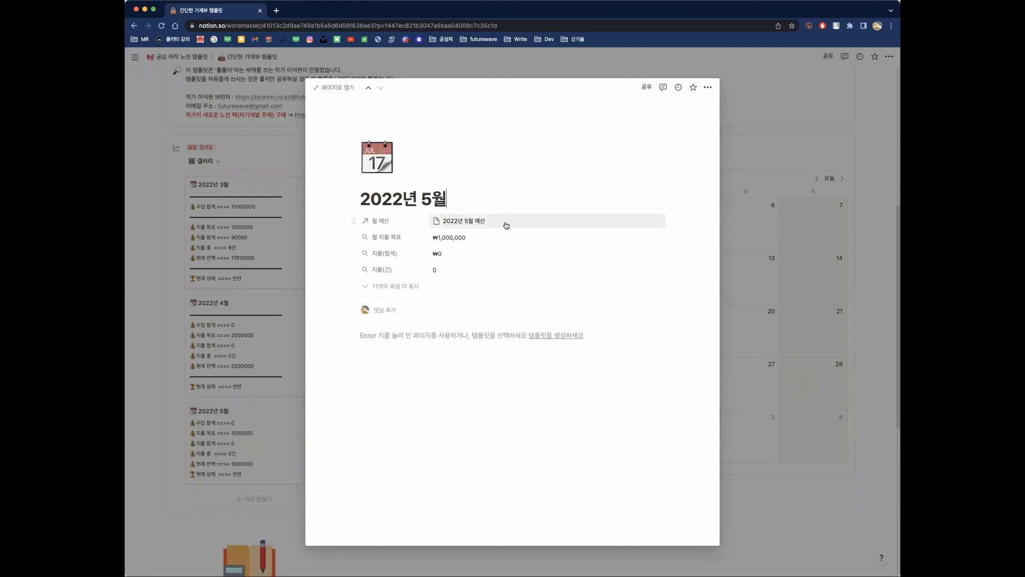
left_click(209, 418)
scroll(209, 419, "down", 3)
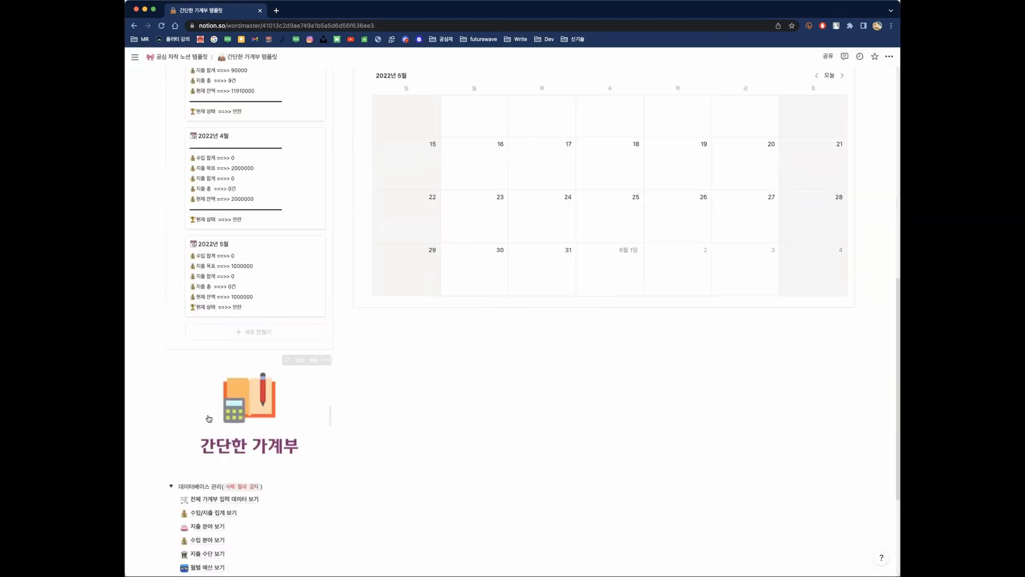
scroll(227, 510, "down", 2)
left_click(214, 489)
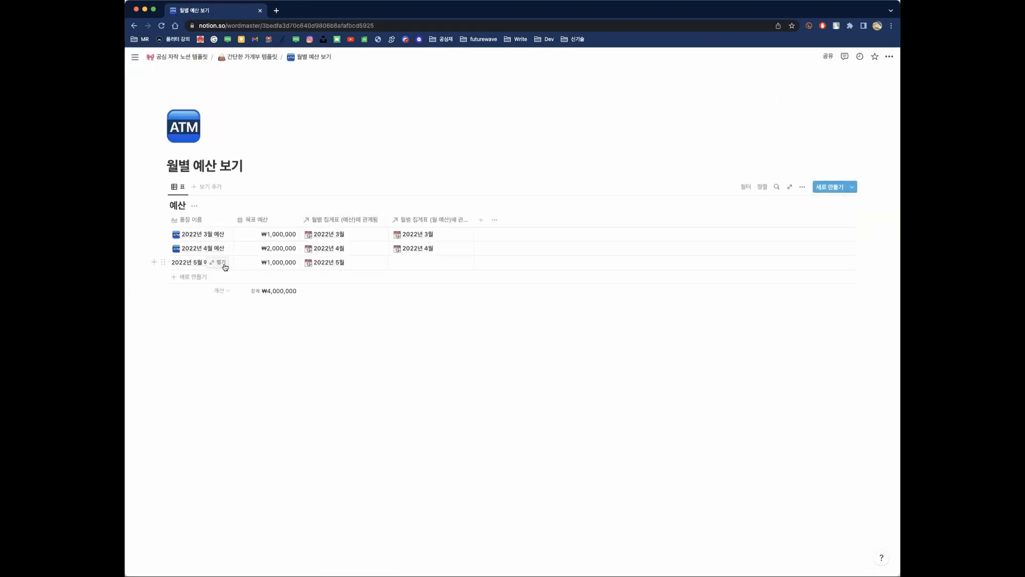
left_click(375, 263)
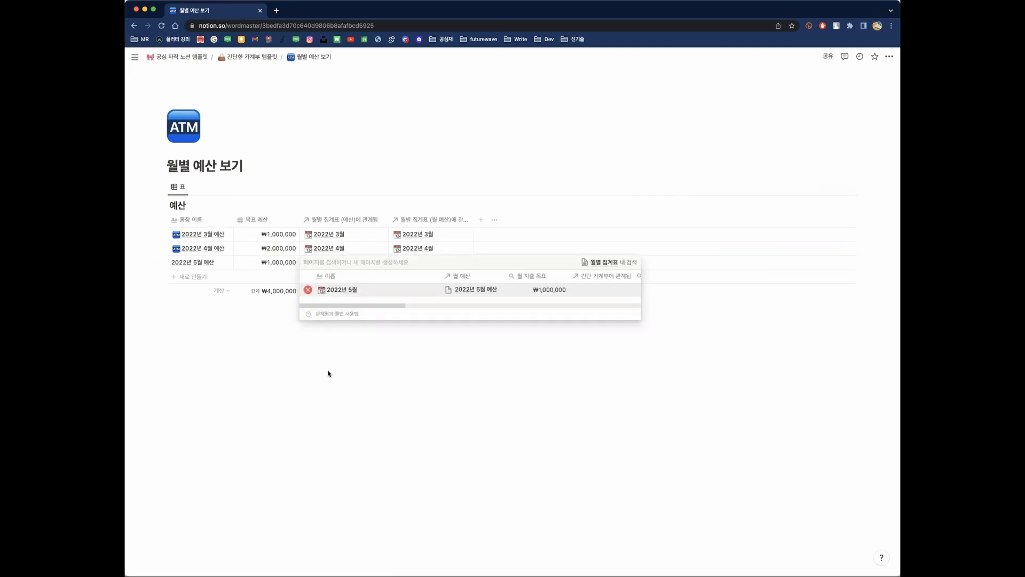
key("Escape")
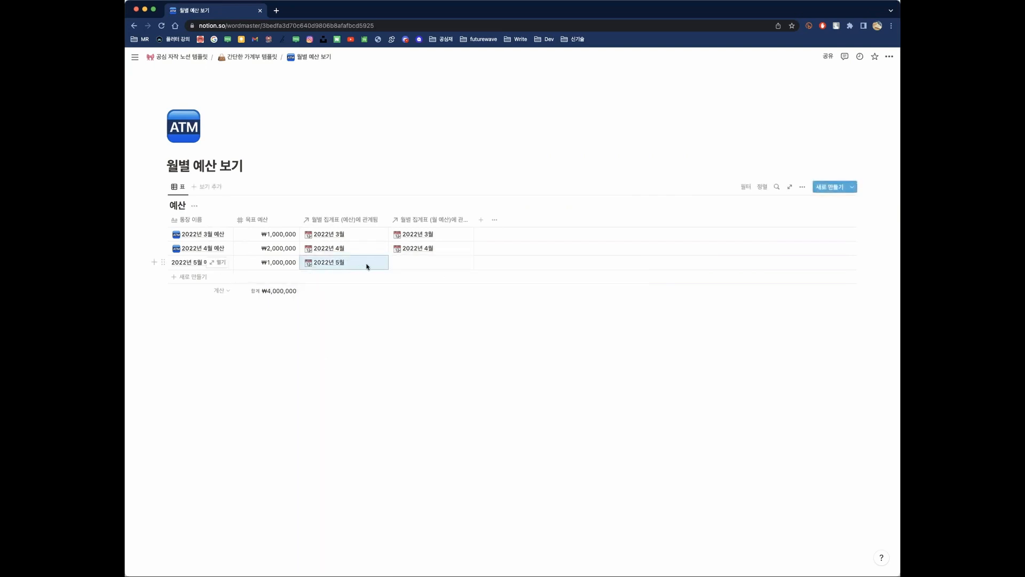
Return to the 간단한 가계부 템플릿 page and inspect the linked budget and spending target in the 2022년 5월 summary.
left_click(255, 56)
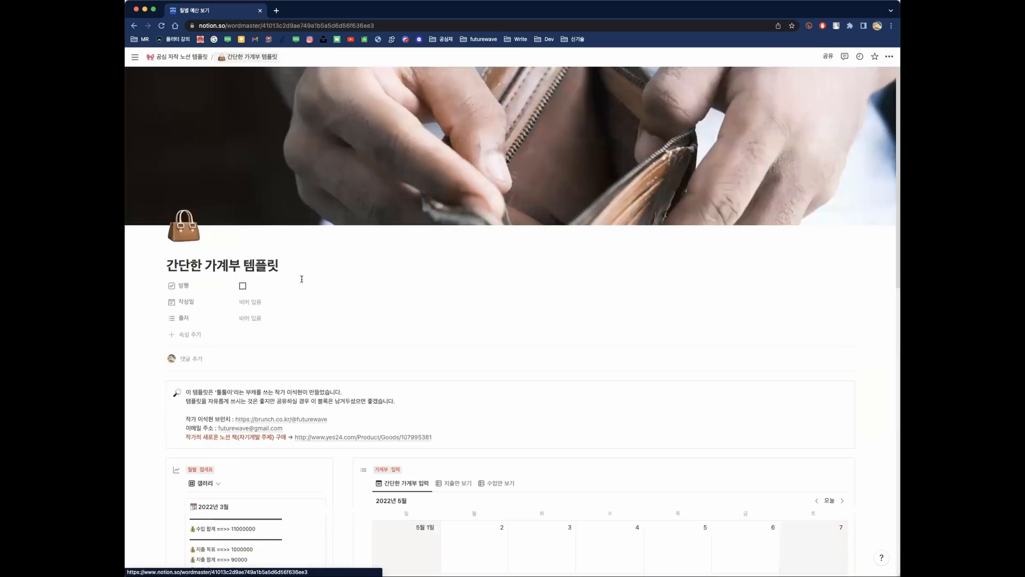
scroll(297, 421, "down", 4)
scroll(296, 420, "down", 2)
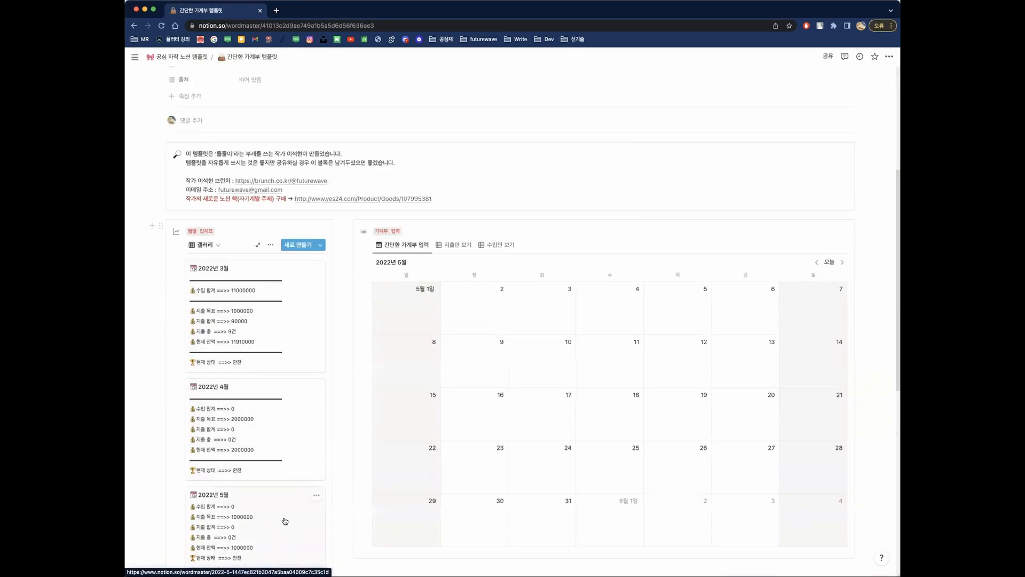
left_click(286, 521)
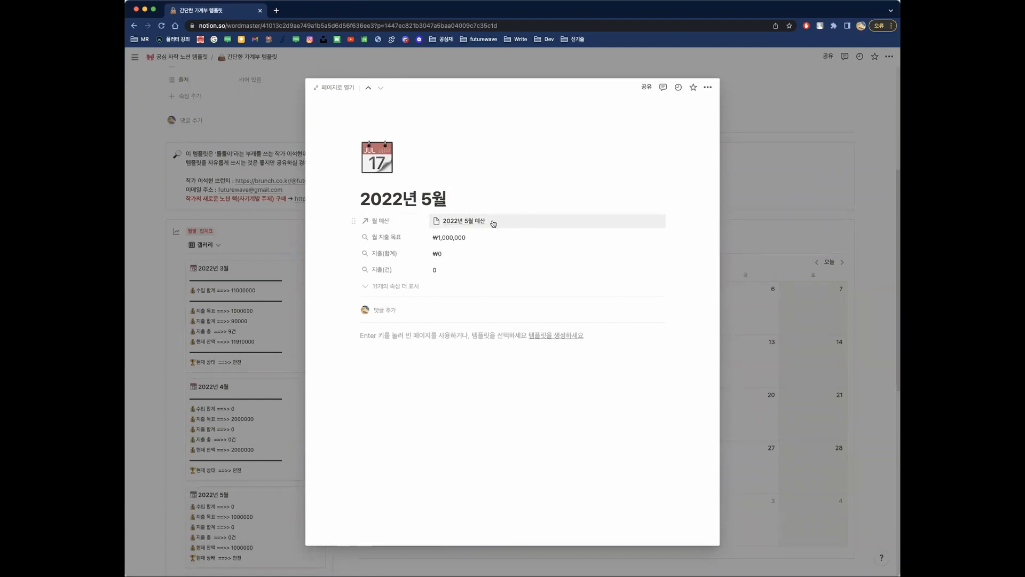
left_click(181, 305)
Open the 월별 예산 보기 page and set the 목표 예산 of the 2022년 5월 예산 row to 3,000,000.
scroll(279, 390, "down", 2)
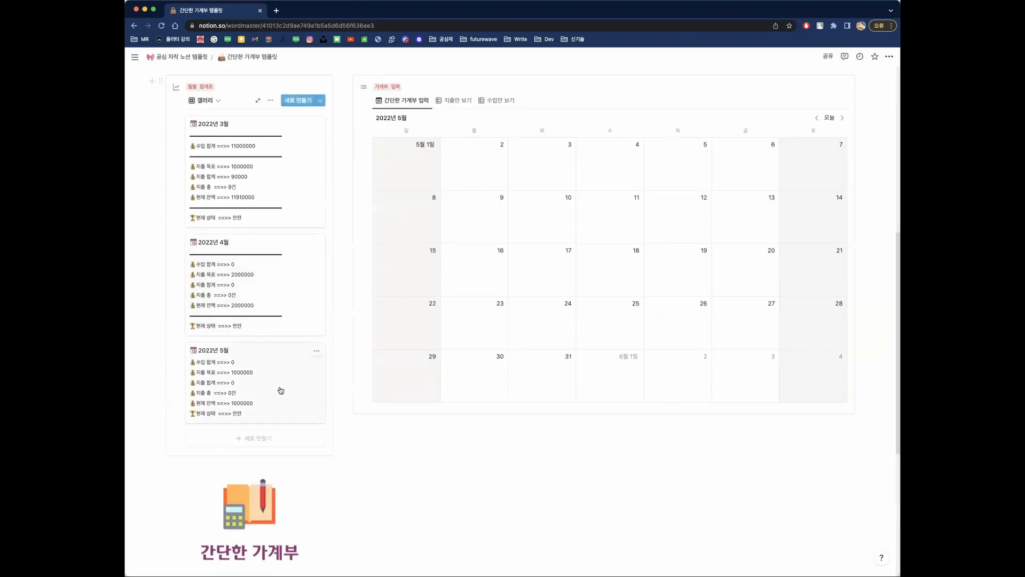
scroll(286, 457, "down", 3)
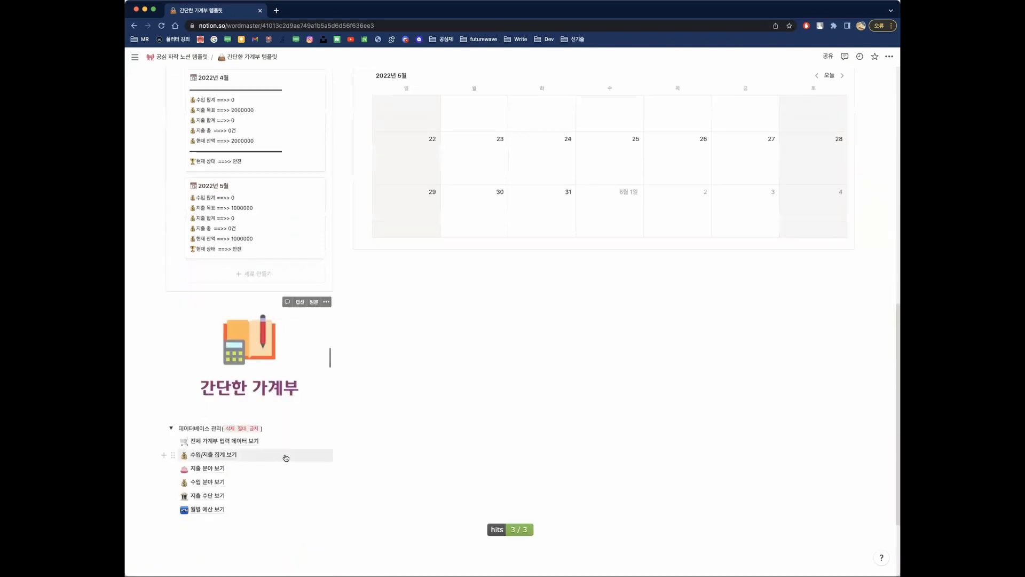
left_click(220, 509)
left_click(268, 263)
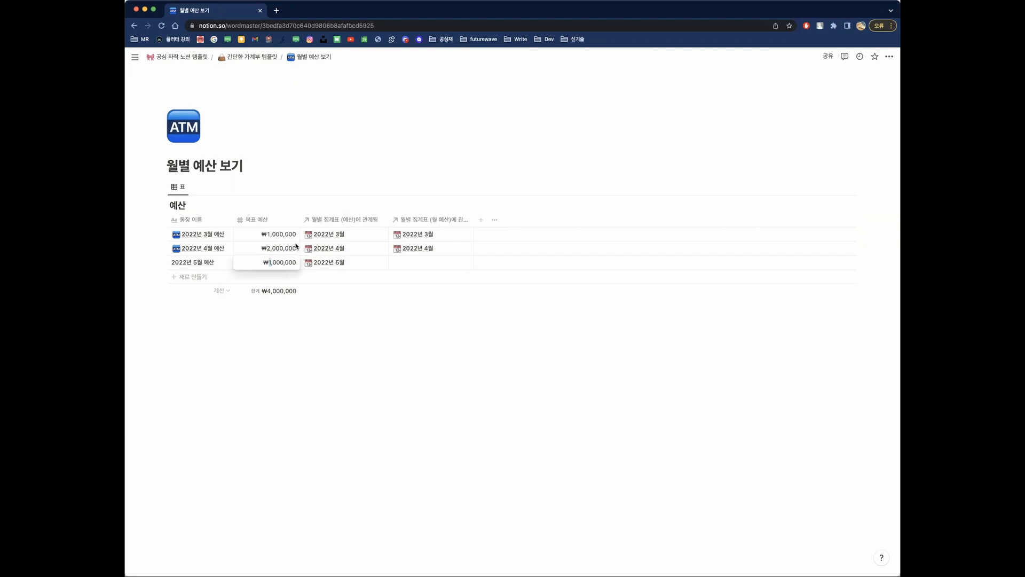
type("3")
key("Return")
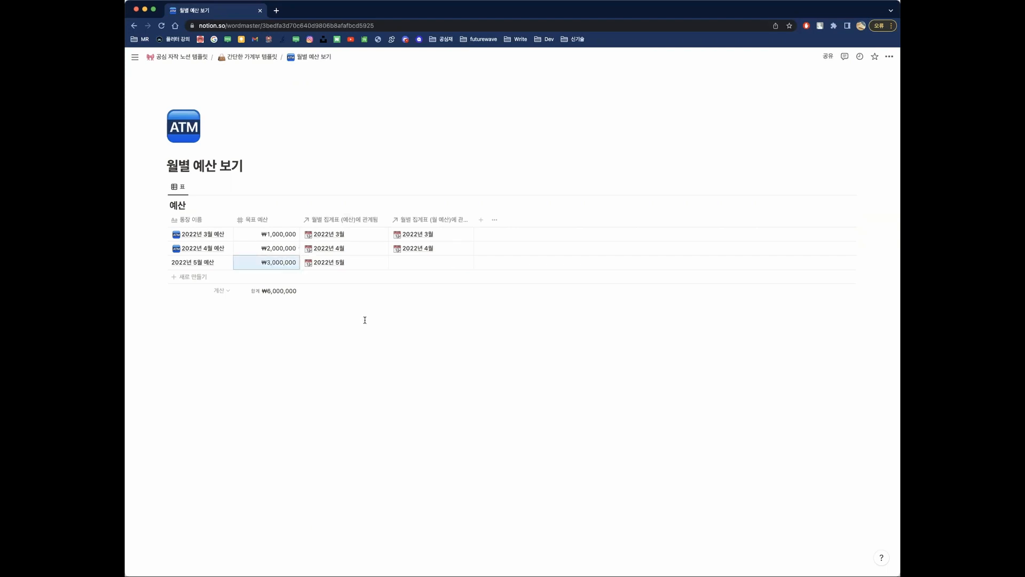
left_click(371, 336)
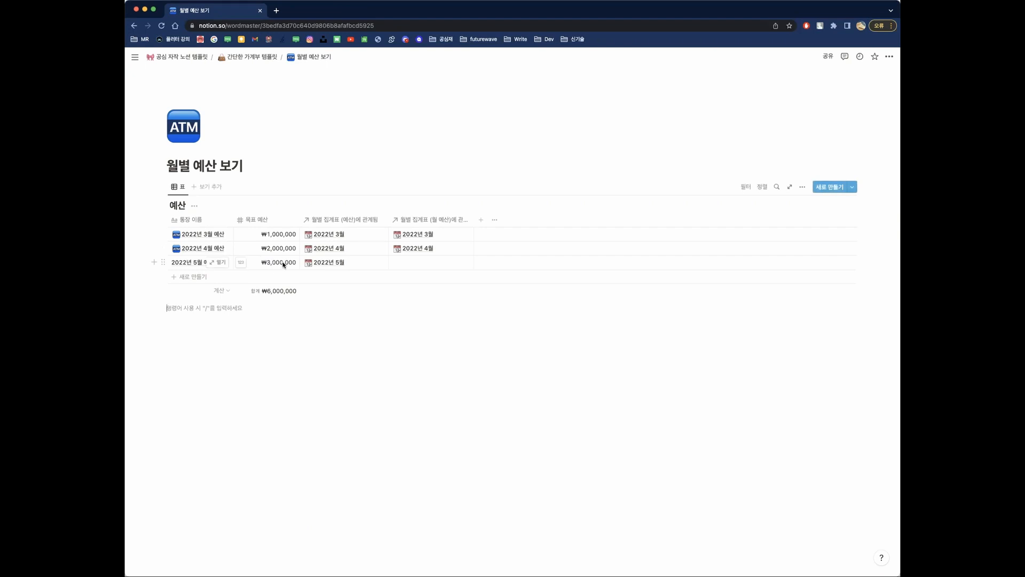
Go back to the 간단한 가계부 템플릿 page and check the 월 지출 목표 in the 2022년 5월 summary.
left_click(253, 57)
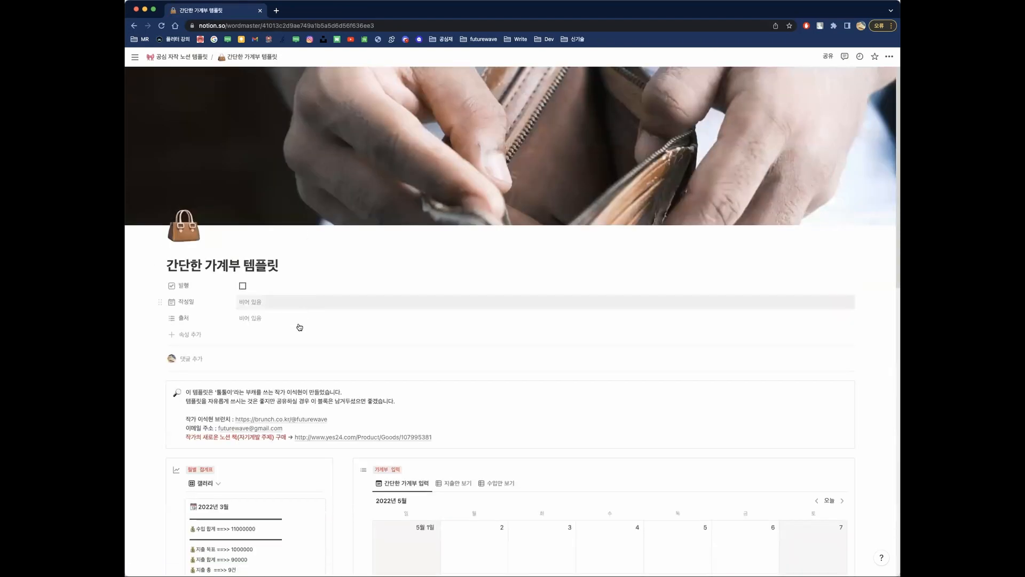
scroll(299, 327, "down", 5)
scroll(297, 406, "down", 3)
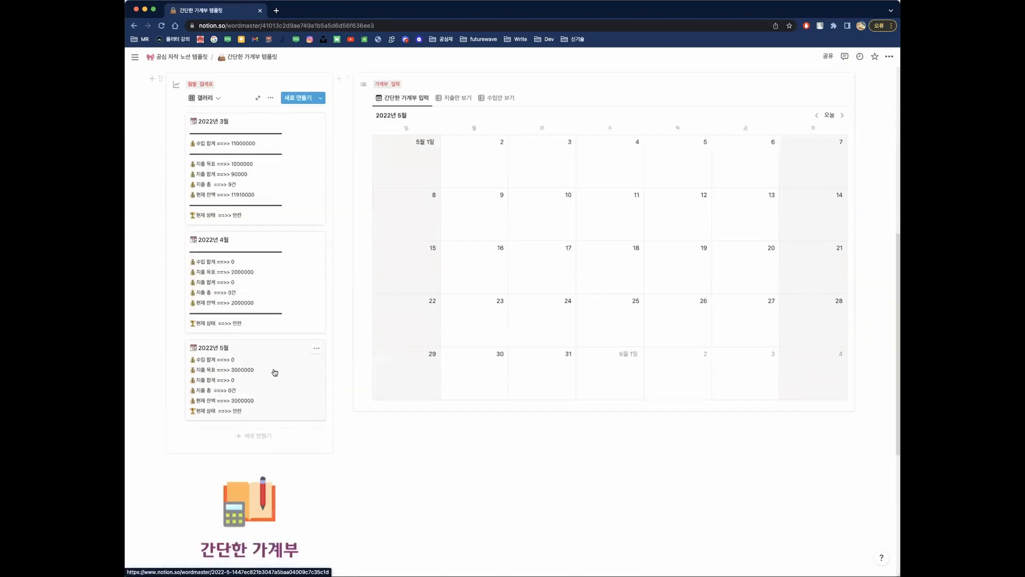
left_click(274, 373)
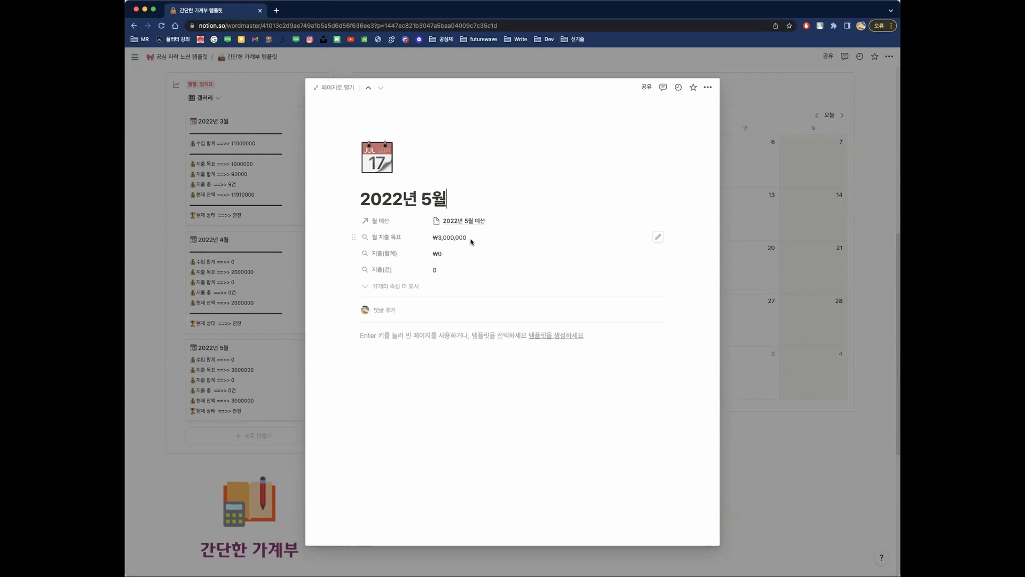
left_click(185, 489)
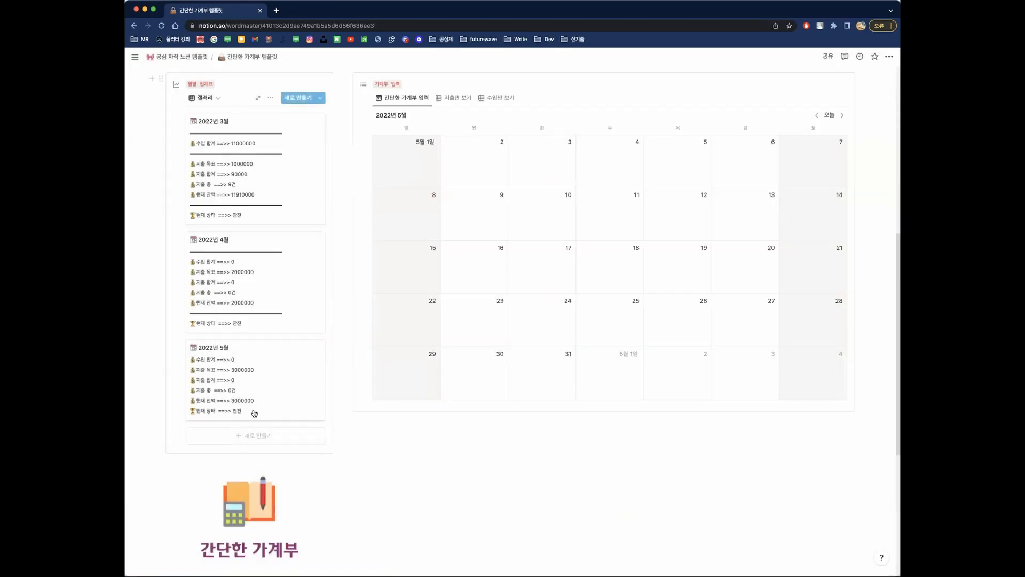
Add a ledger entry on 2022년 5월 2일 from the 지출 입력 template and title it 커피.
scroll(270, 387, "down", 3)
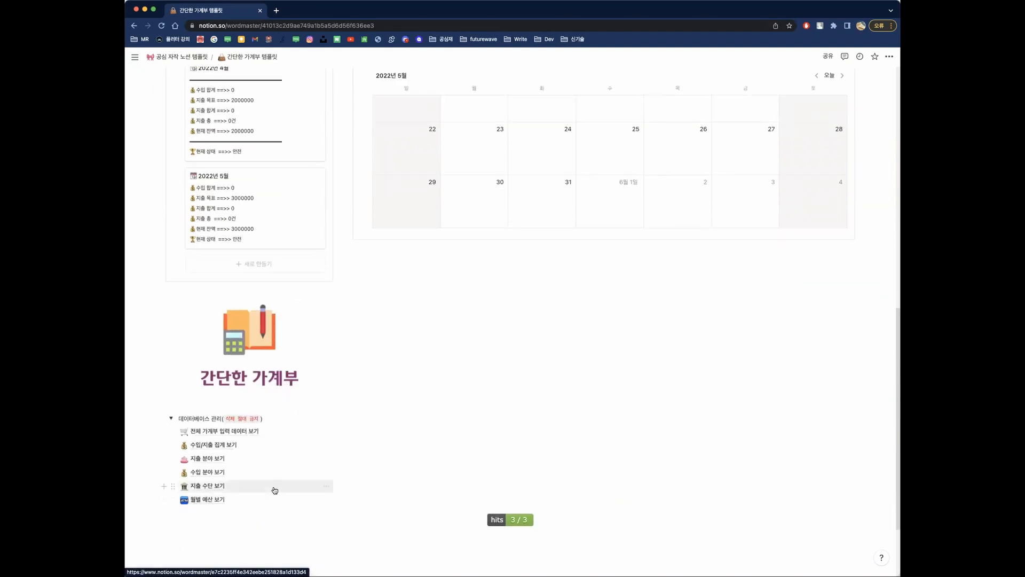
scroll(565, 355, "up", 5)
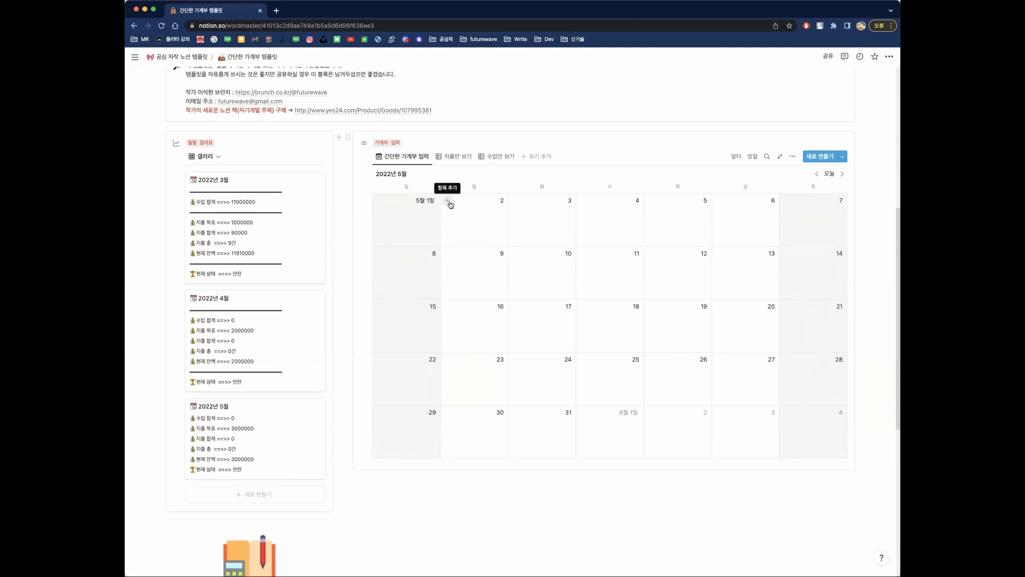
left_click(448, 202)
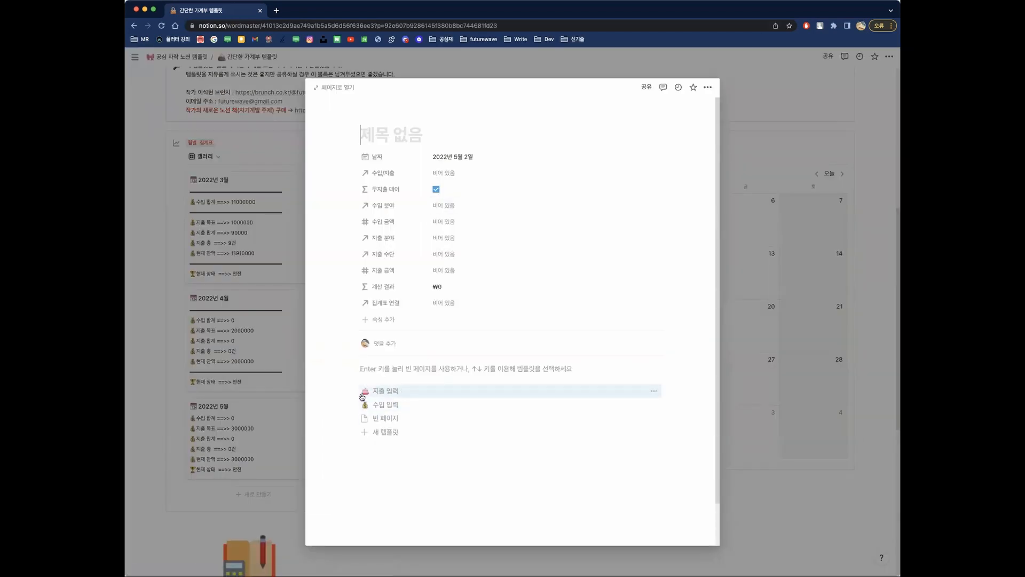
left_click(391, 393)
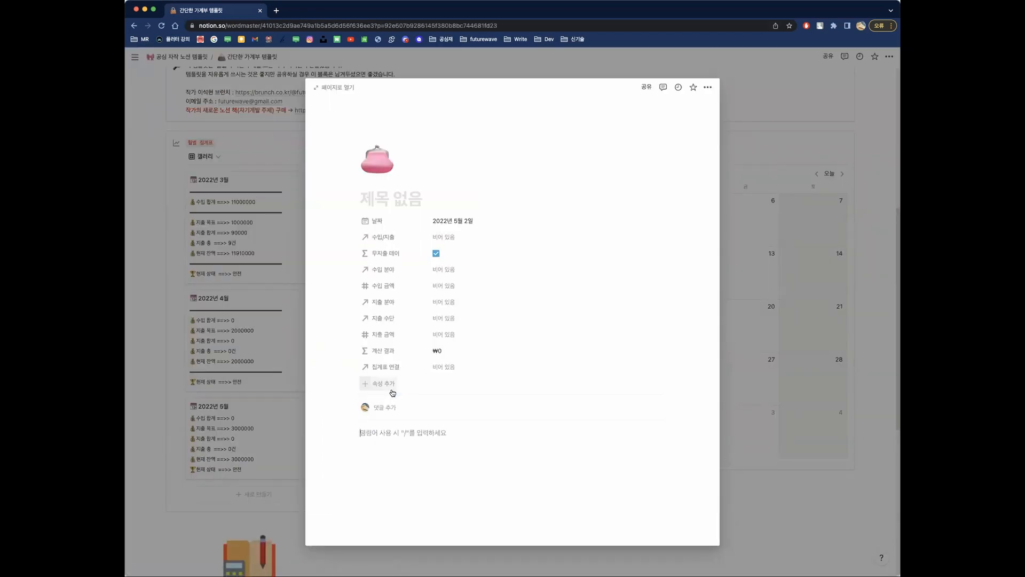
left_click(391, 198)
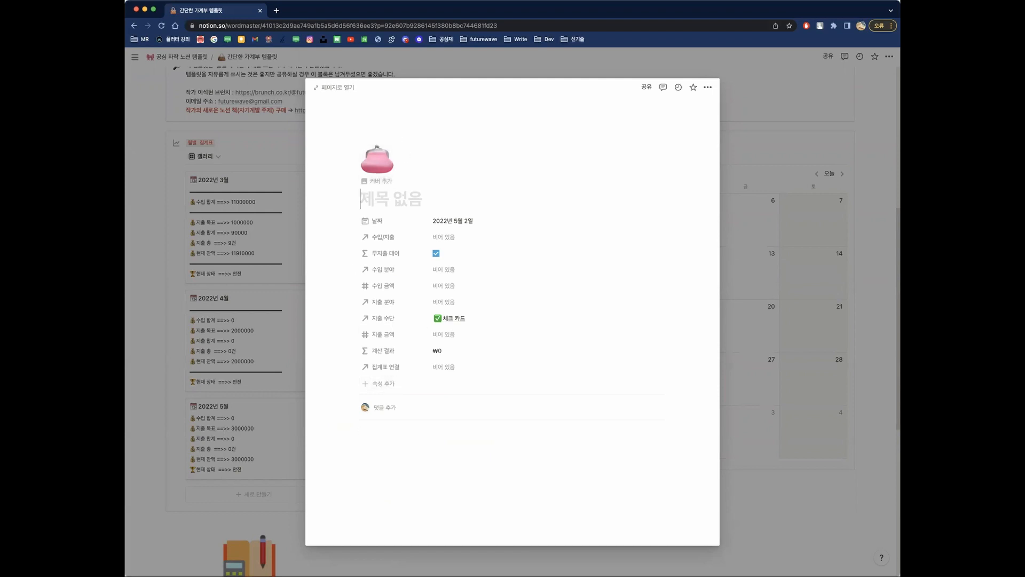
type("커피")
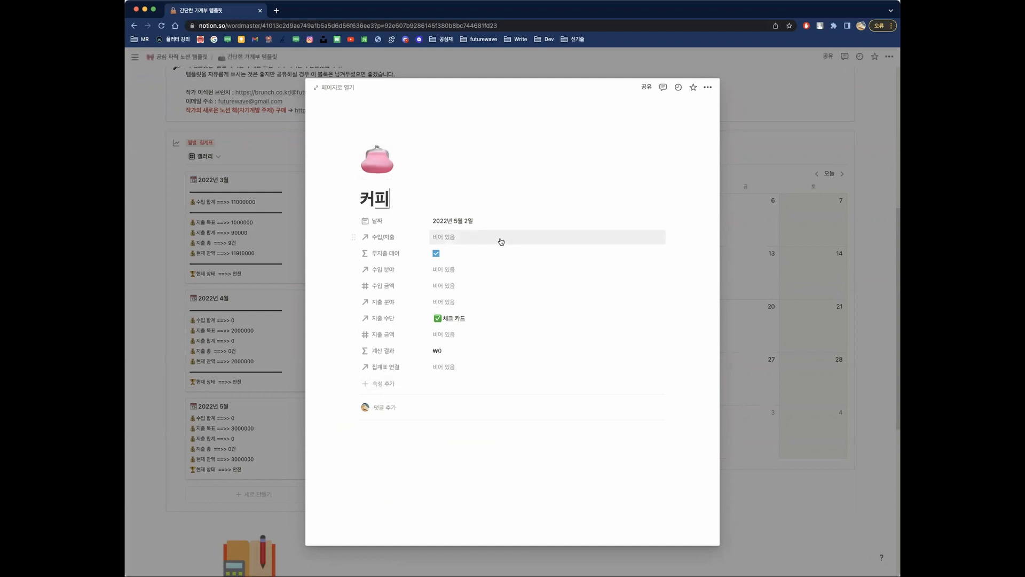
Set the 커피 entry's 수입/지출 to 지출 and its 지출 분야 to 커피.
left_click(500, 237)
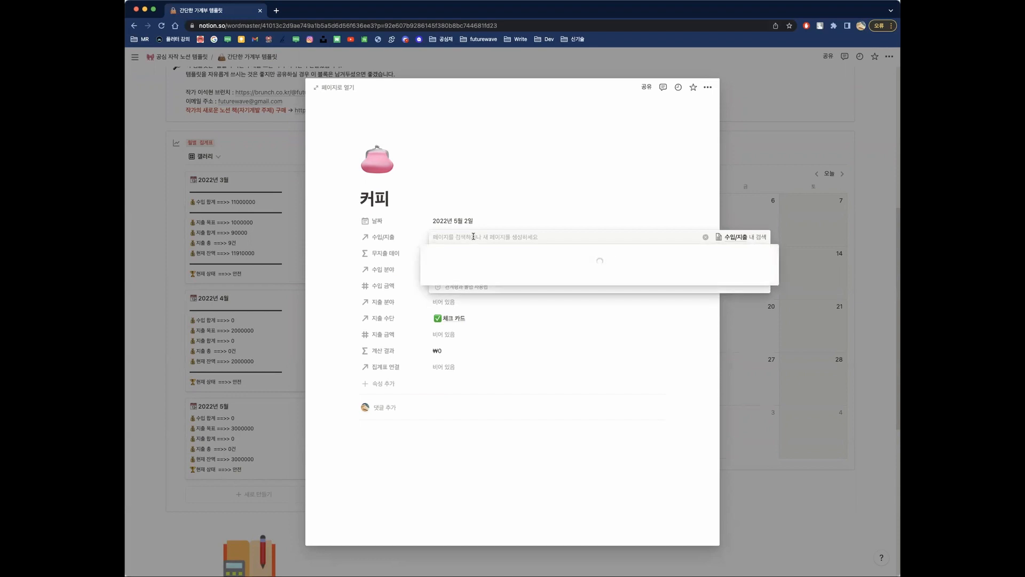
left_click(454, 278)
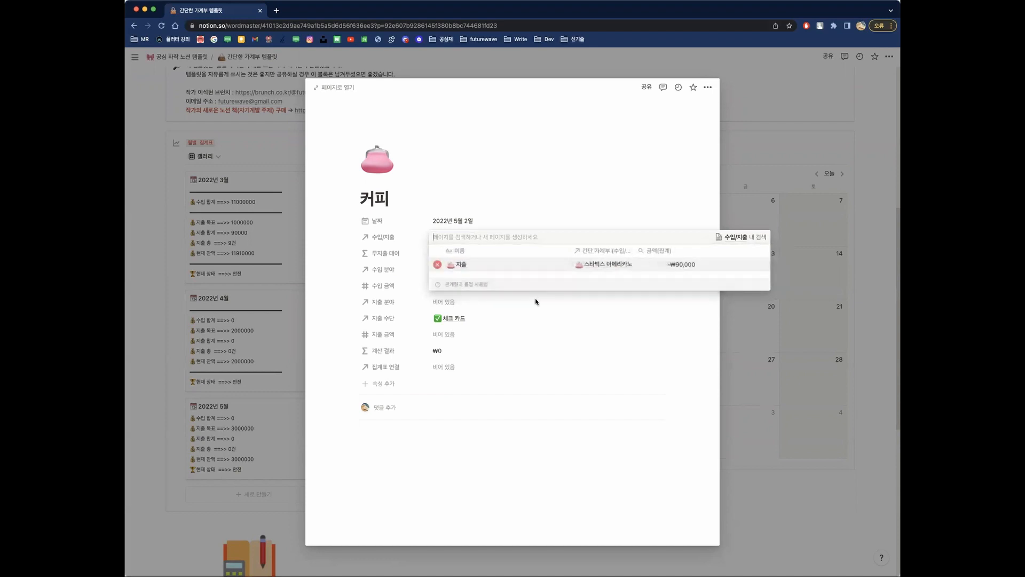
left_click(575, 325)
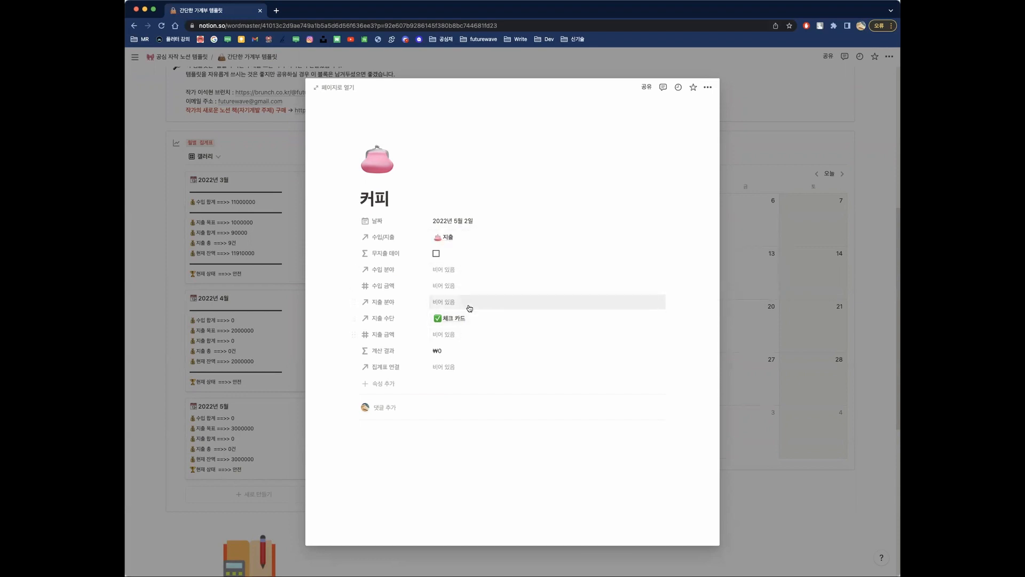
left_click(469, 302)
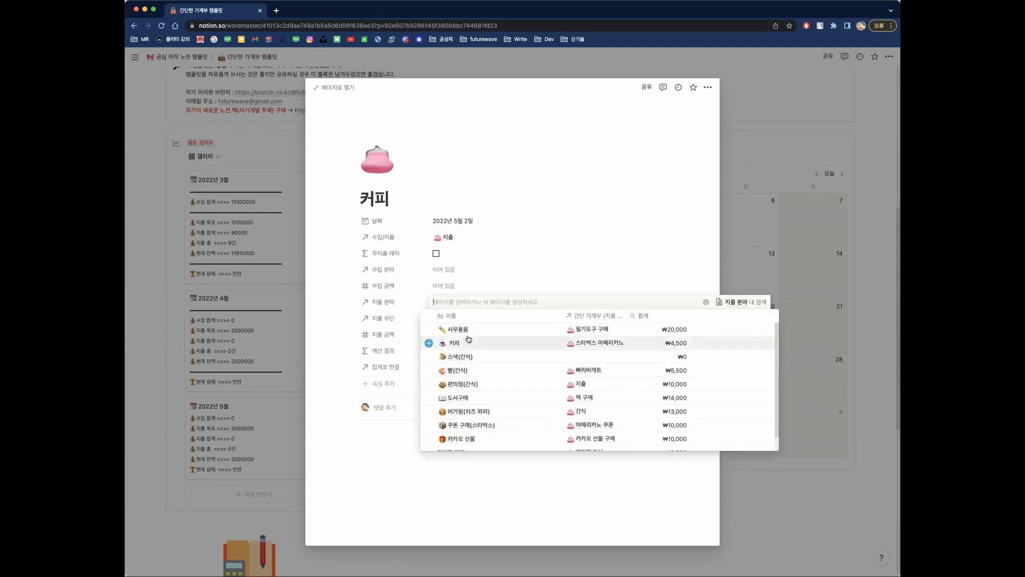
type("커")
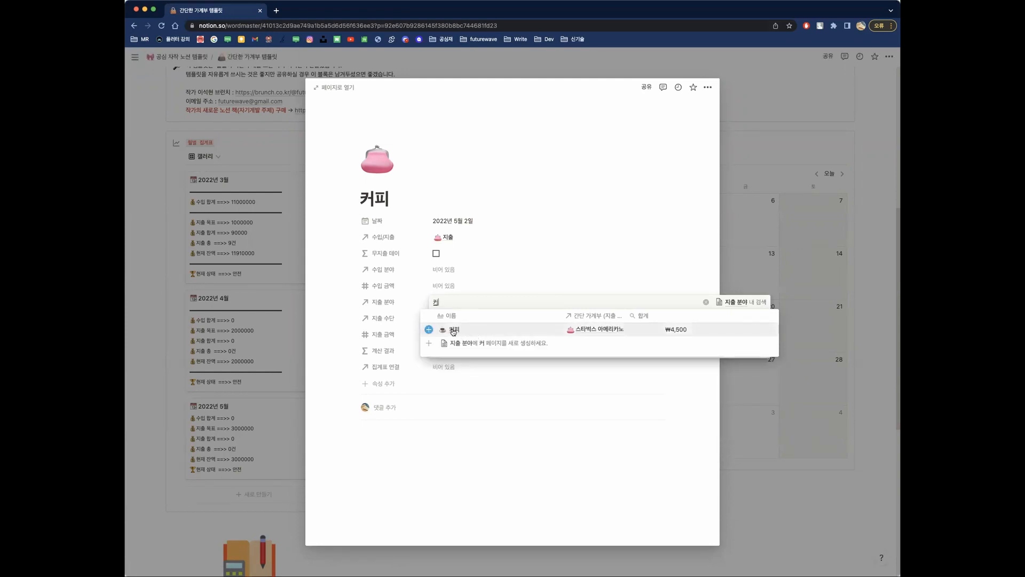
left_click(454, 332)
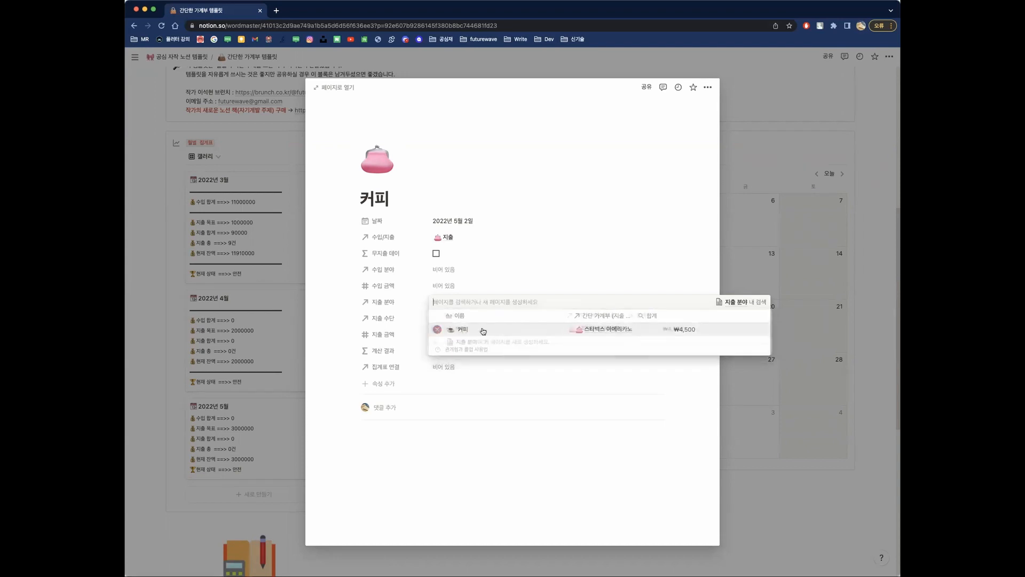
left_click(575, 392)
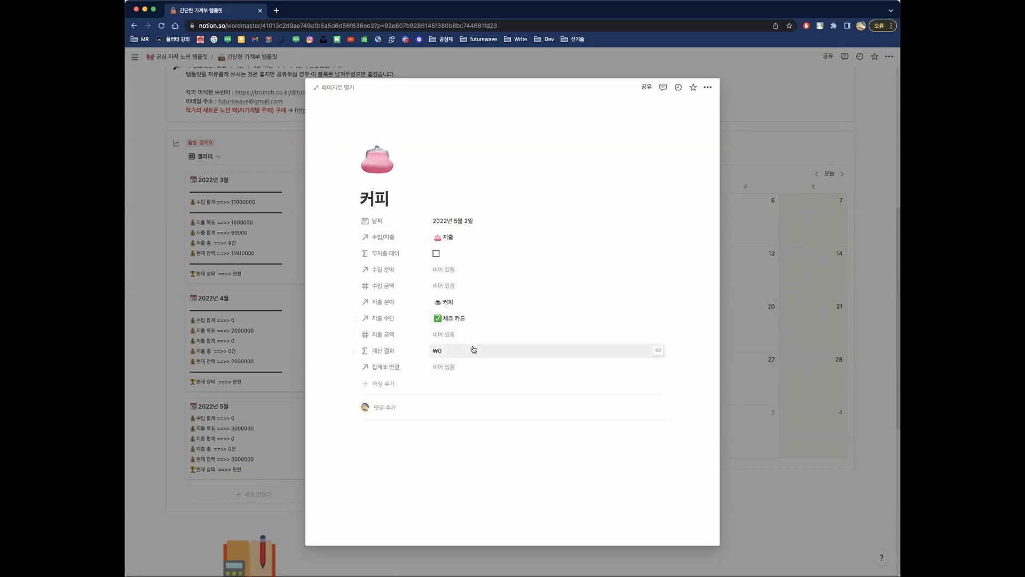
Set the 커피 entry's 지출 금액 to 4500 and link its 집계표 연결 to 2022년 5월.
left_click(475, 335)
type("4500")
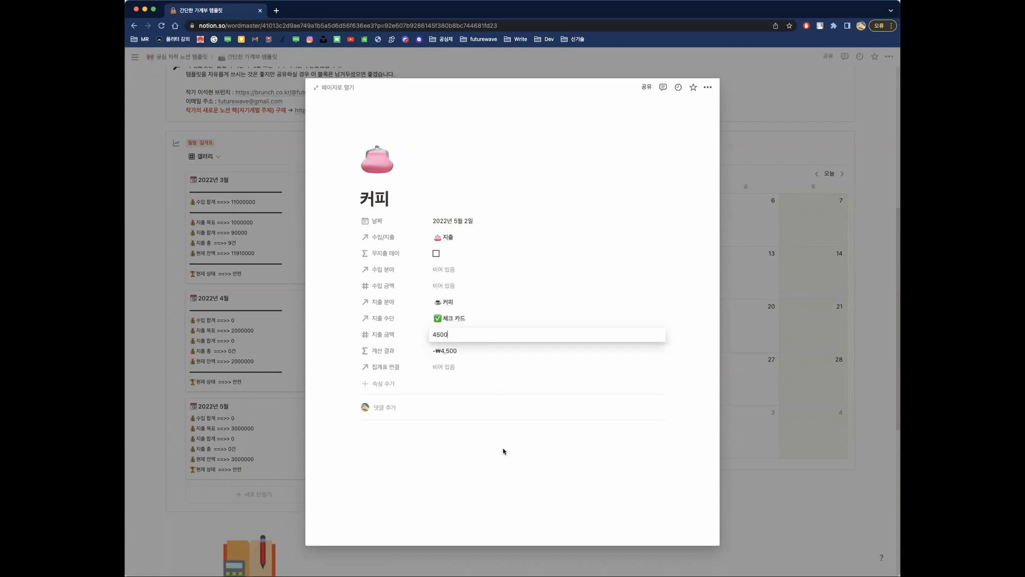
left_click(471, 423)
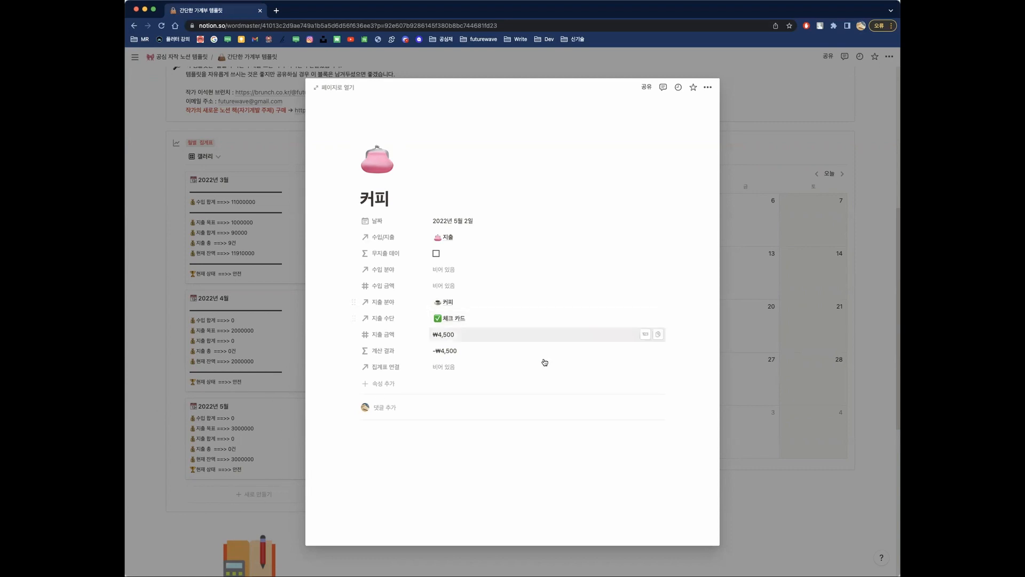
left_click(492, 367)
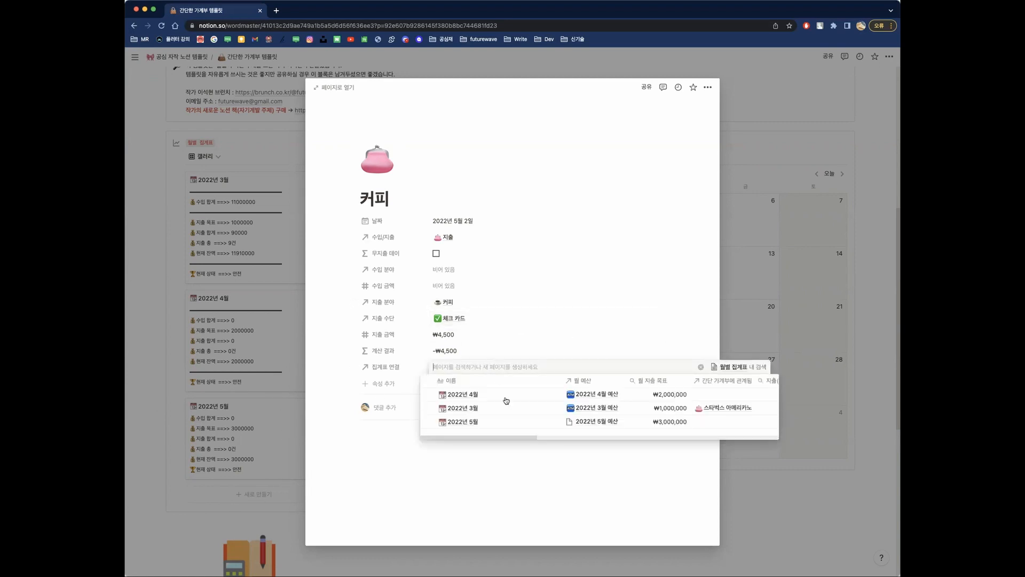
left_click(466, 423)
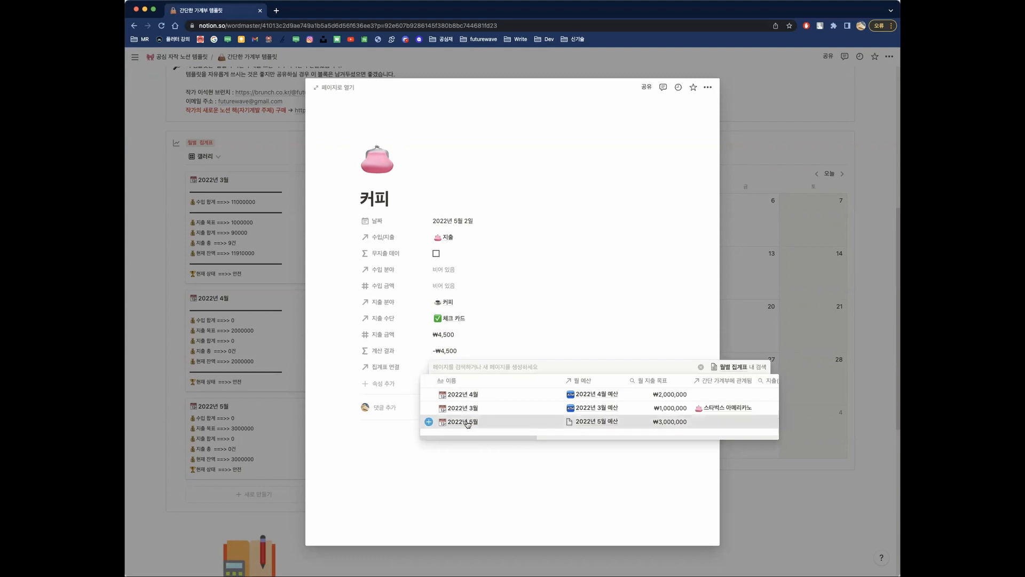
left_click(479, 443)
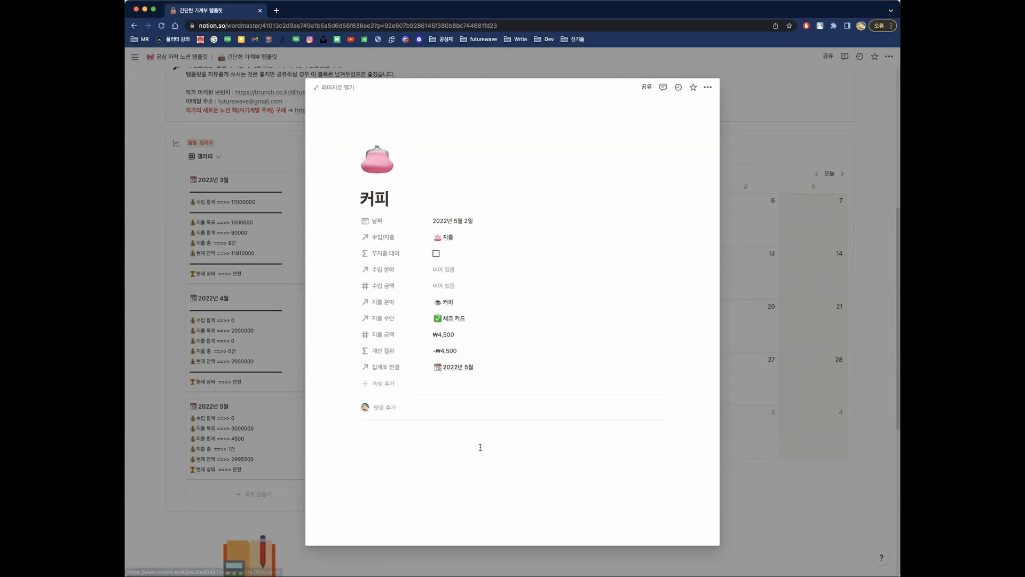
Close the 커피 entry and check the 지출 합계 and 현재 잔액 on the 2022년 5월 summary card.
left_click(857, 305)
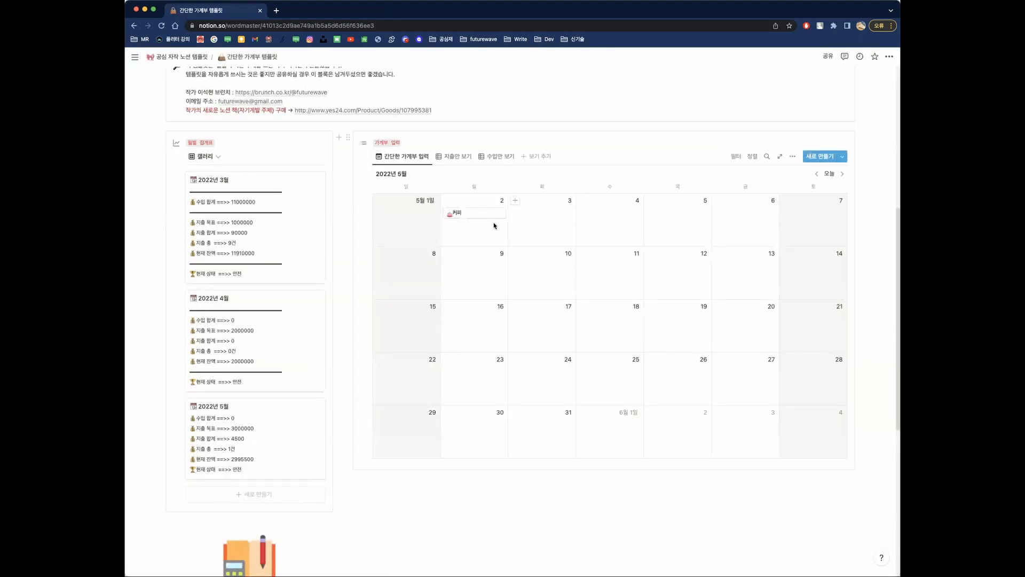
scroll(249, 374, "down", 3)
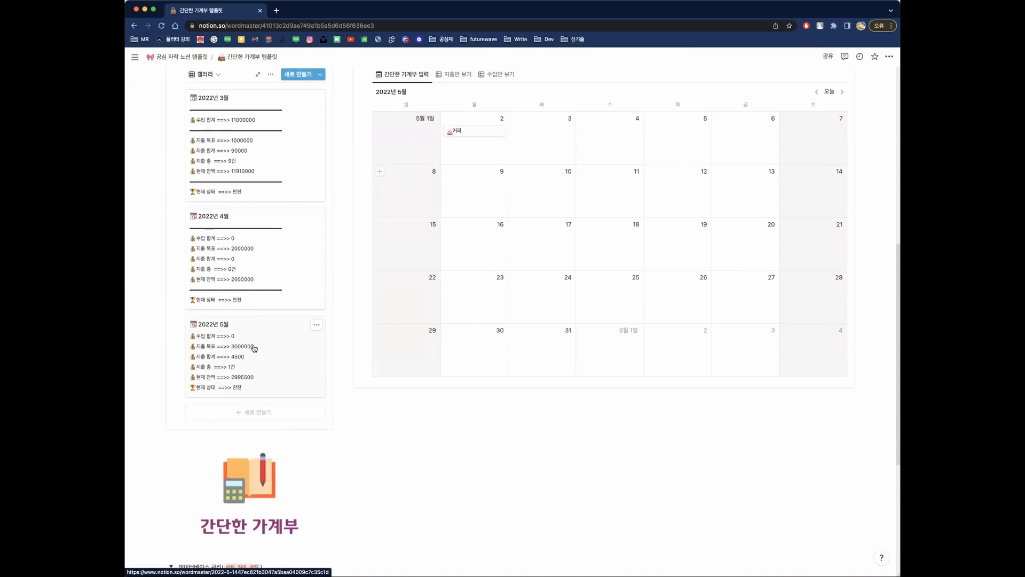
scroll(315, 358, "up", 1)
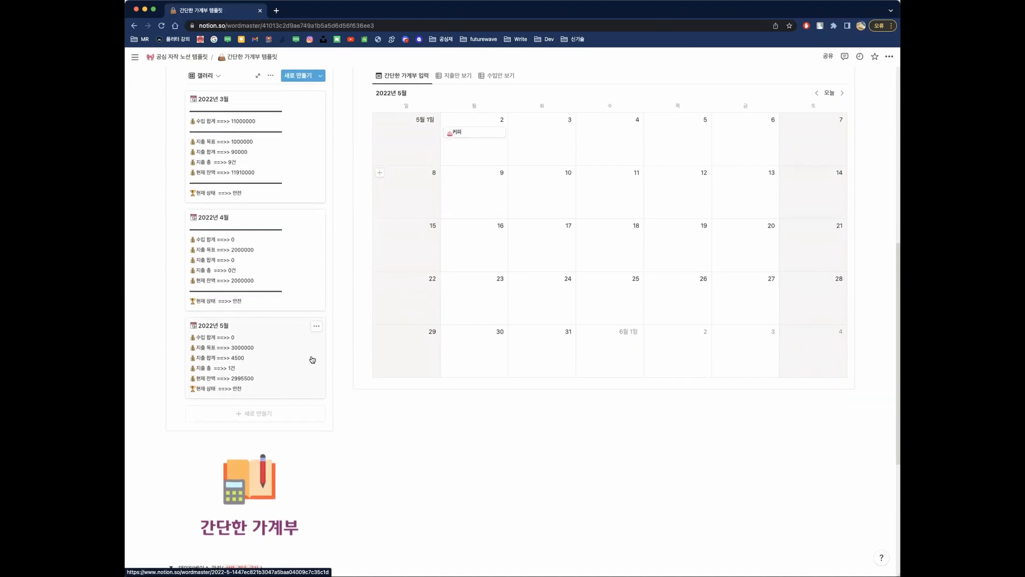
scroll(388, 351, "up", 1)
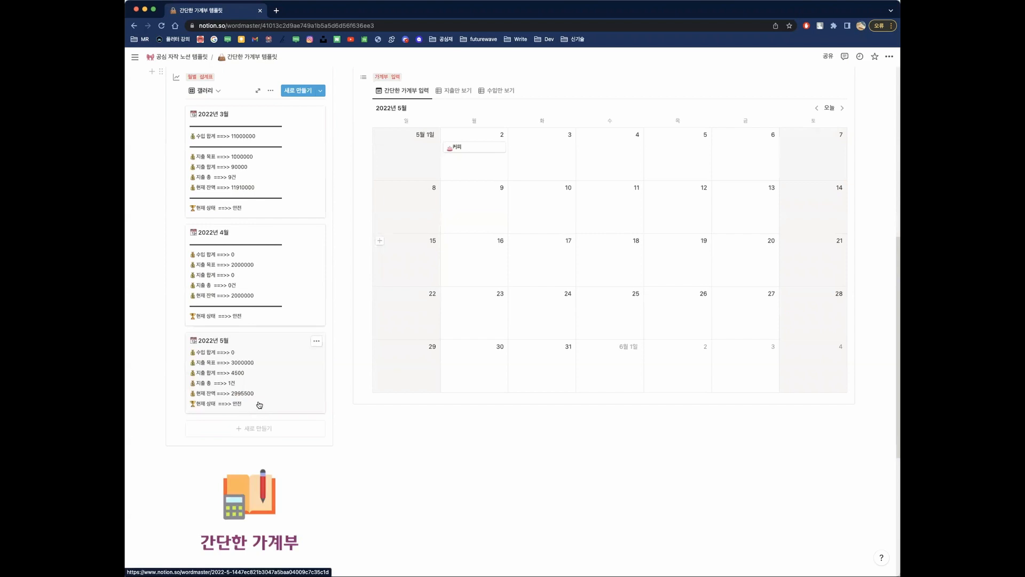
Open the 2022년 5월 summary, inspect its hidden properties and the 메시지6 formula, and close it without changes.
left_click(260, 400)
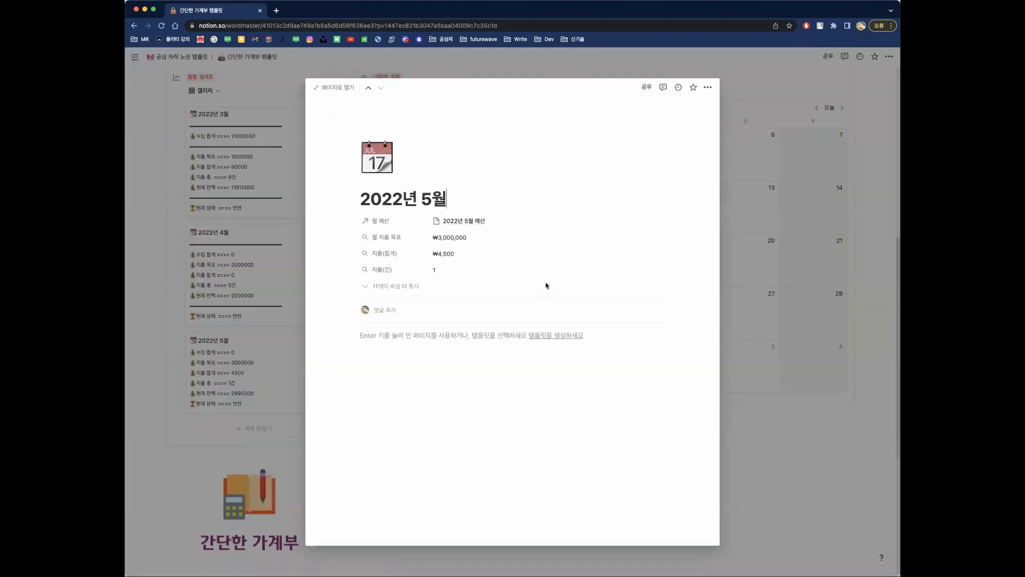
left_click(413, 286)
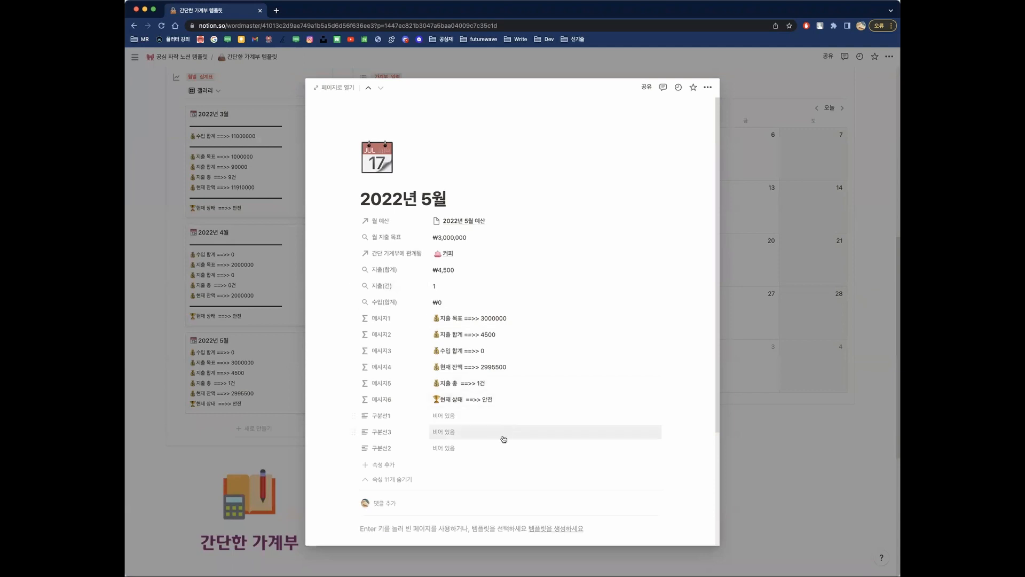
left_click(507, 405)
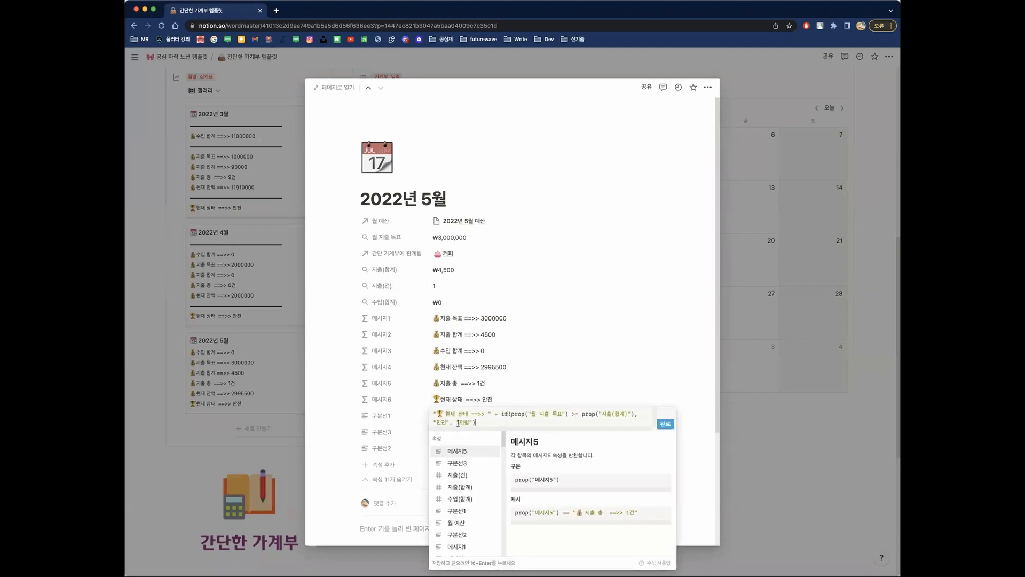
left_click(581, 352)
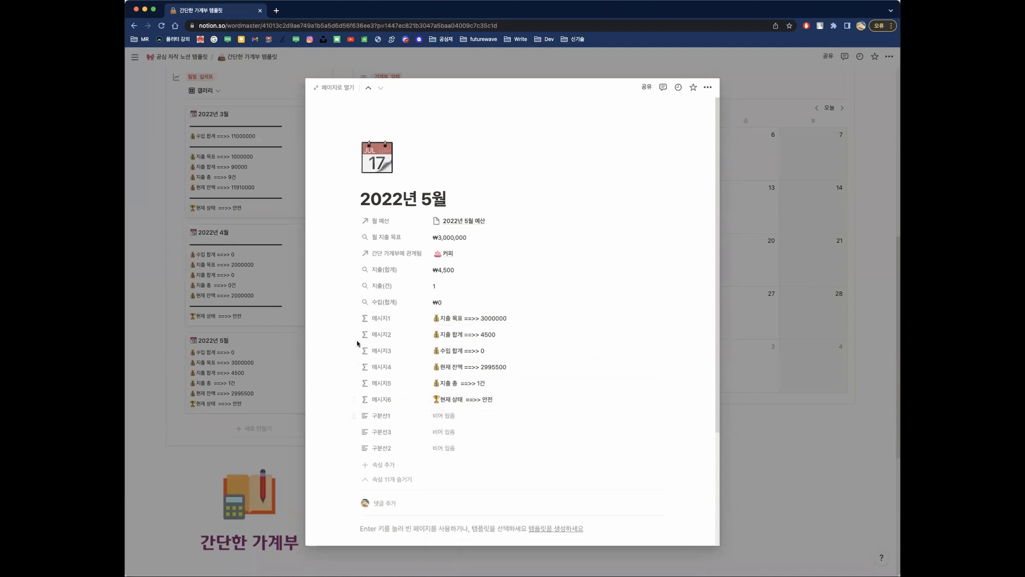
left_click(398, 479)
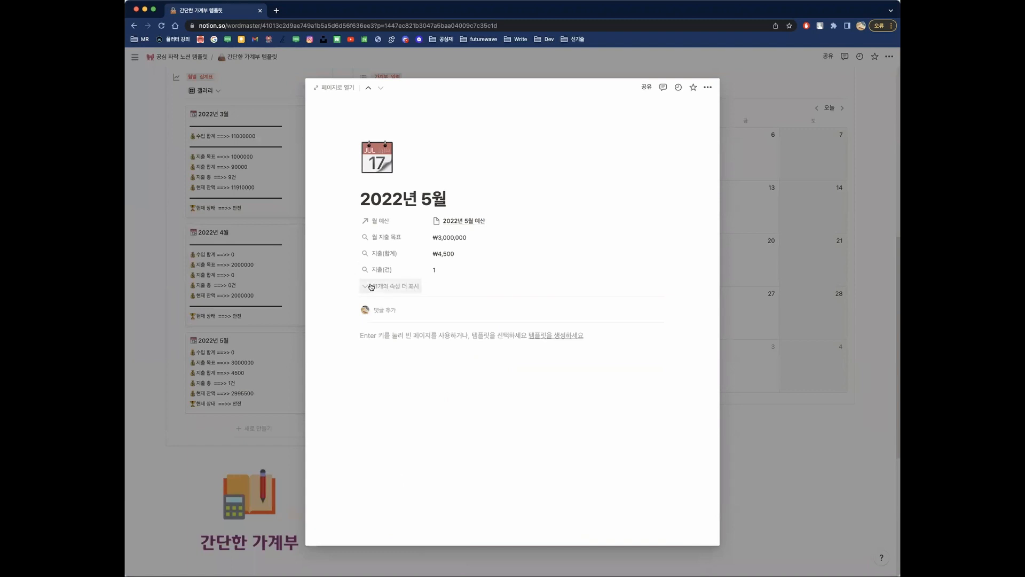
left_click(212, 482)
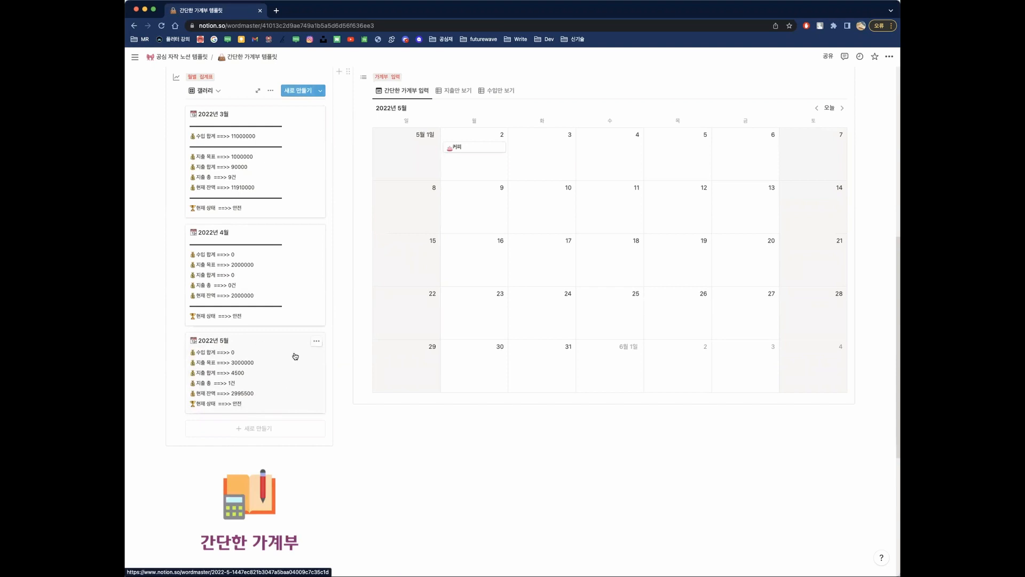
Return the 가계부 입력 calendar to the current month, 2022년 3월.
scroll(429, 445, "down", 5)
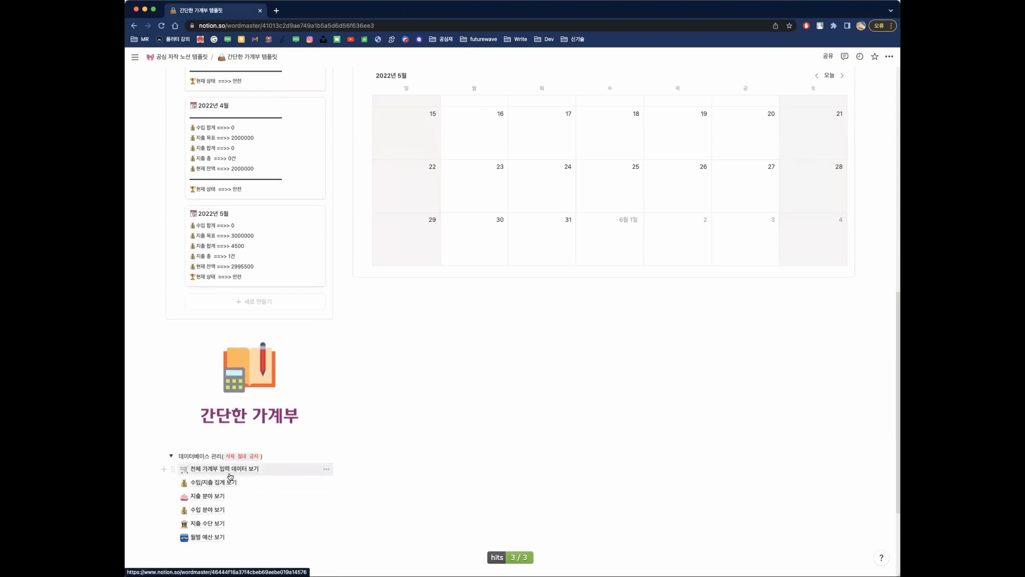
scroll(524, 384, "up", 5)
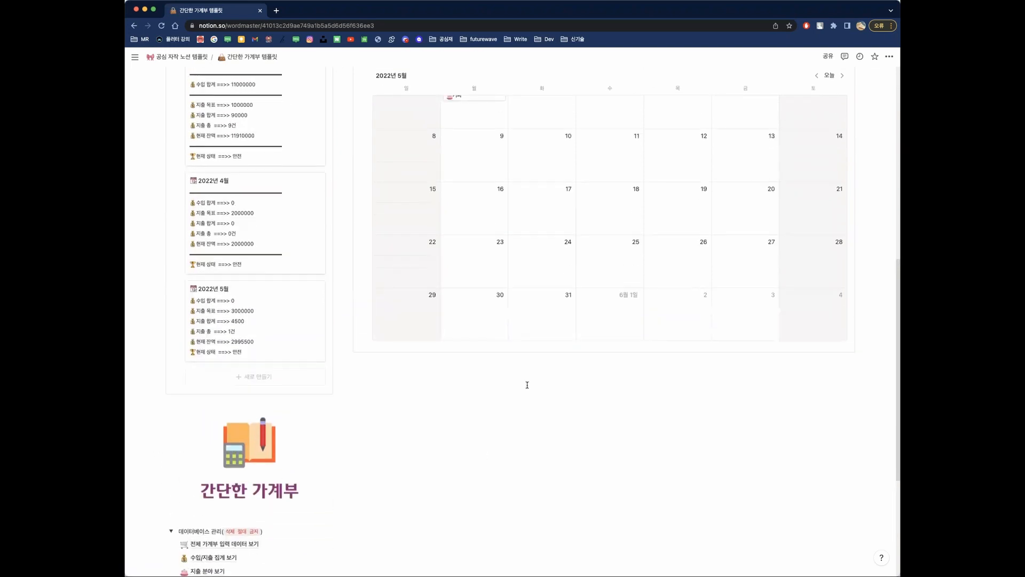
scroll(517, 383, "up", 1)
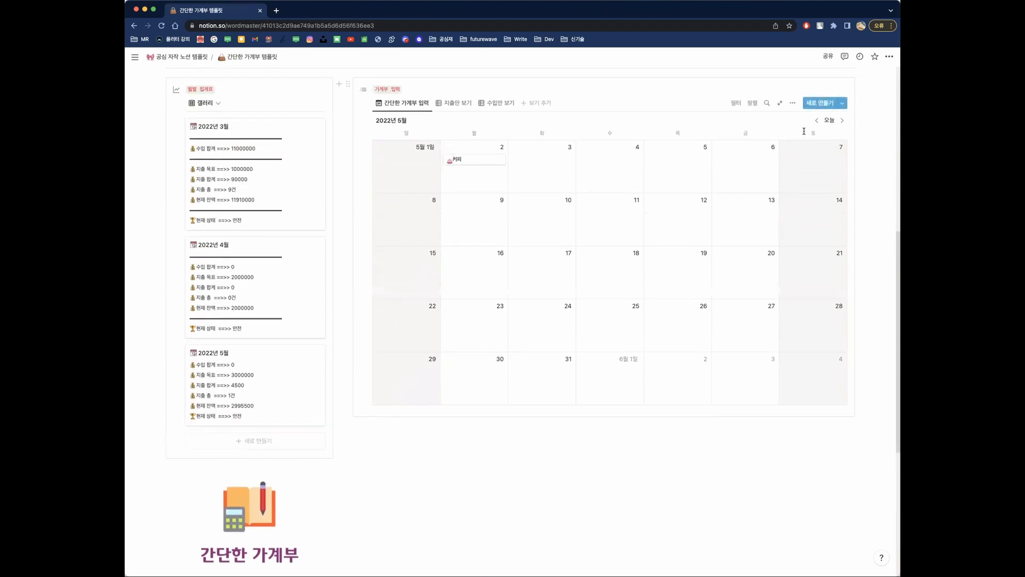
left_click(820, 121)
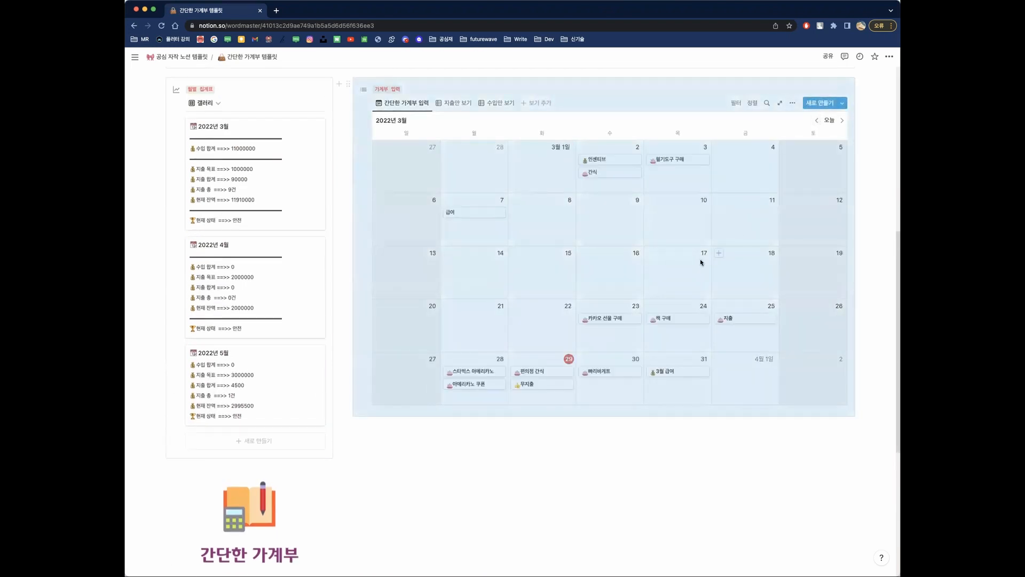
left_click(547, 453)
Review all ledger entries in 전체 가계부 입력 데이터 보기 and go back to the template page.
scroll(544, 453, "down", 6)
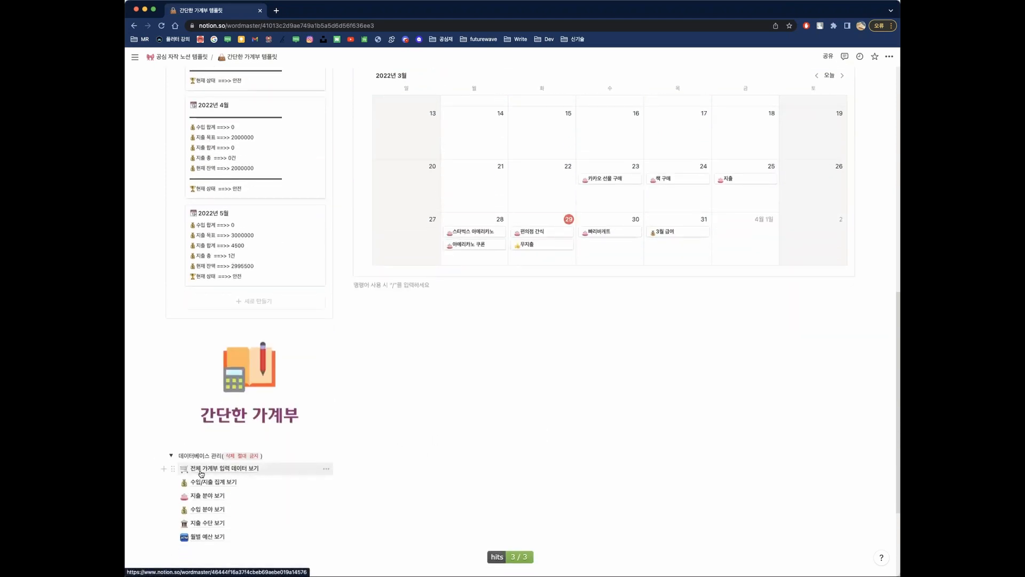
left_click(242, 470)
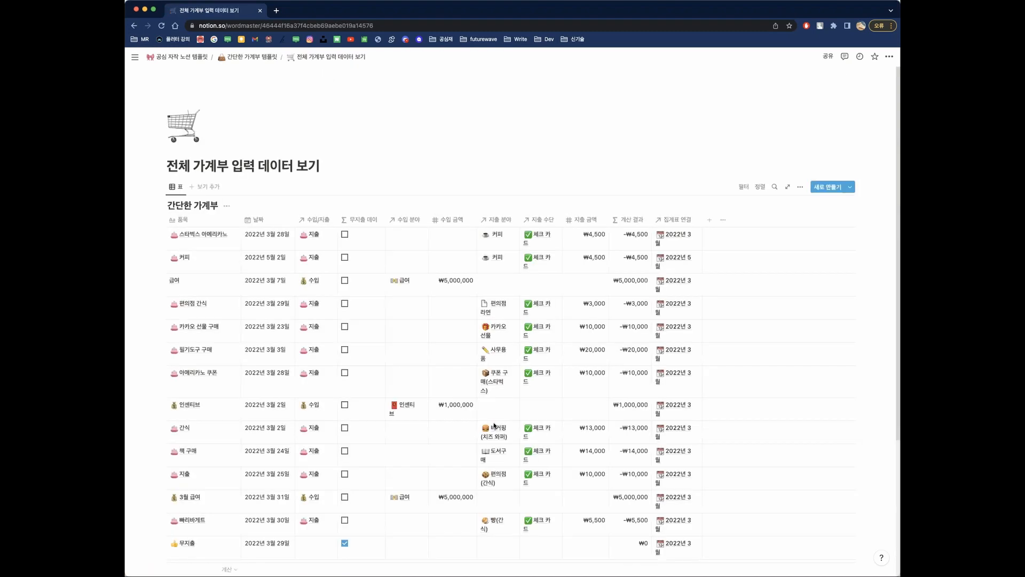
scroll(494, 425, "down", 3)
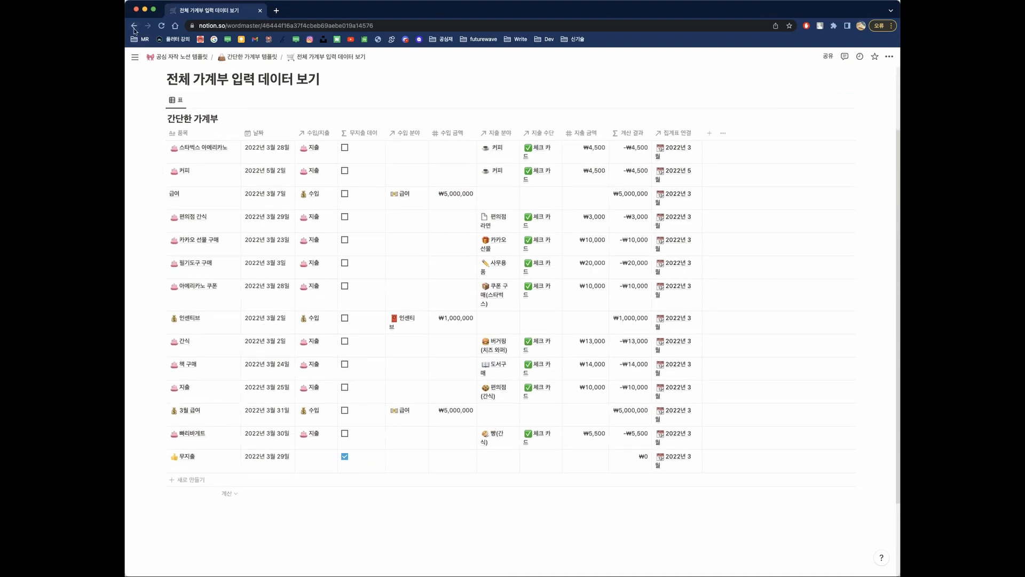
left_click(134, 27)
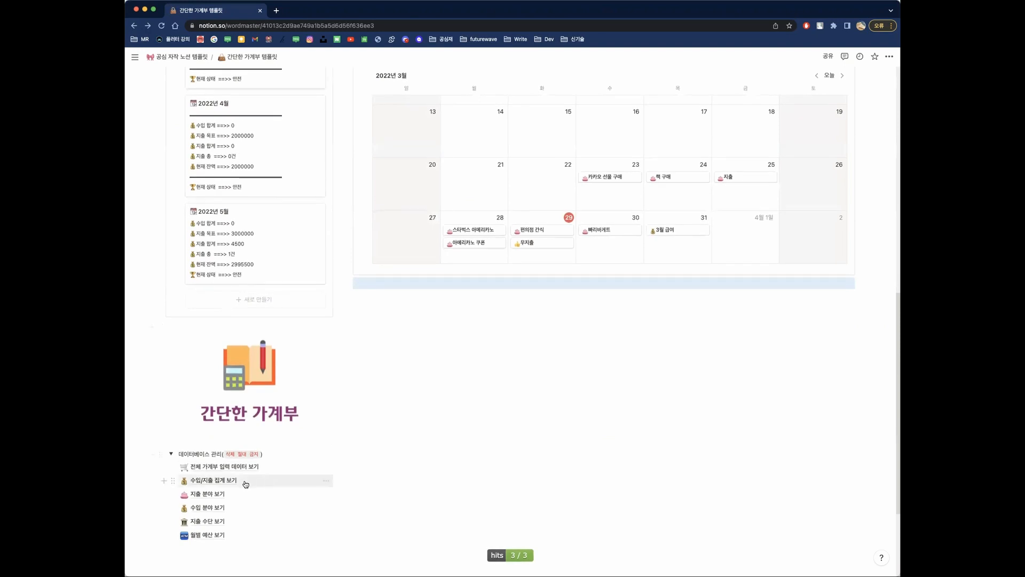
Review the tables in 수입/지출 집계 보기 and 지출 분야 보기, returning to the template page after each.
left_click(226, 481)
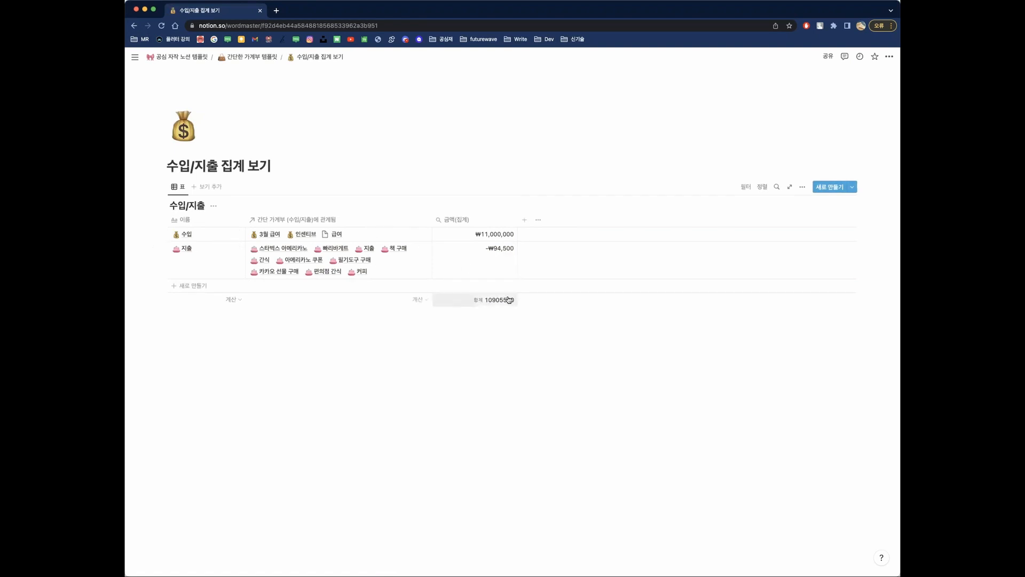
left_click(256, 56)
scroll(289, 337, "down", 10)
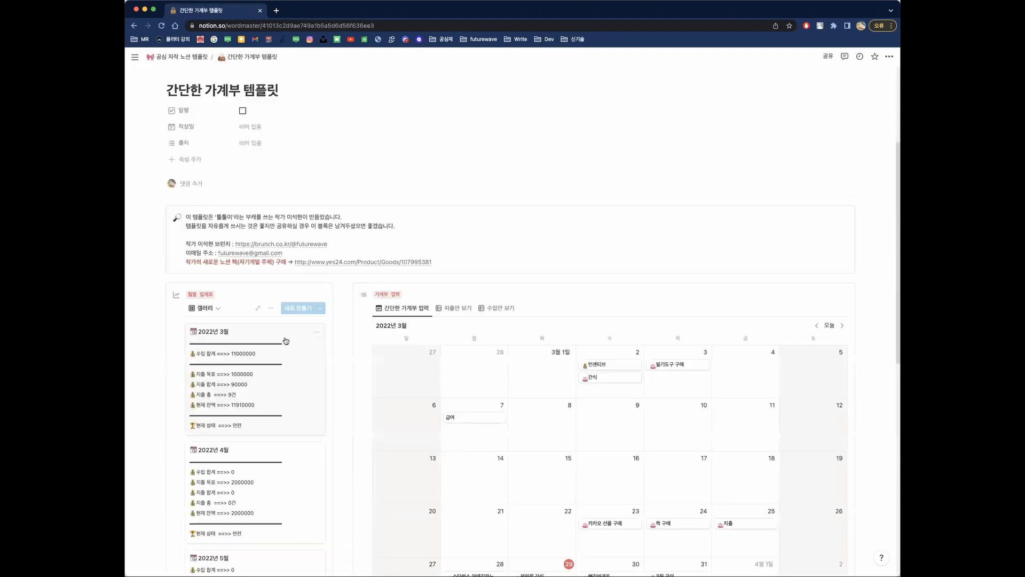
scroll(286, 346, "down", 5)
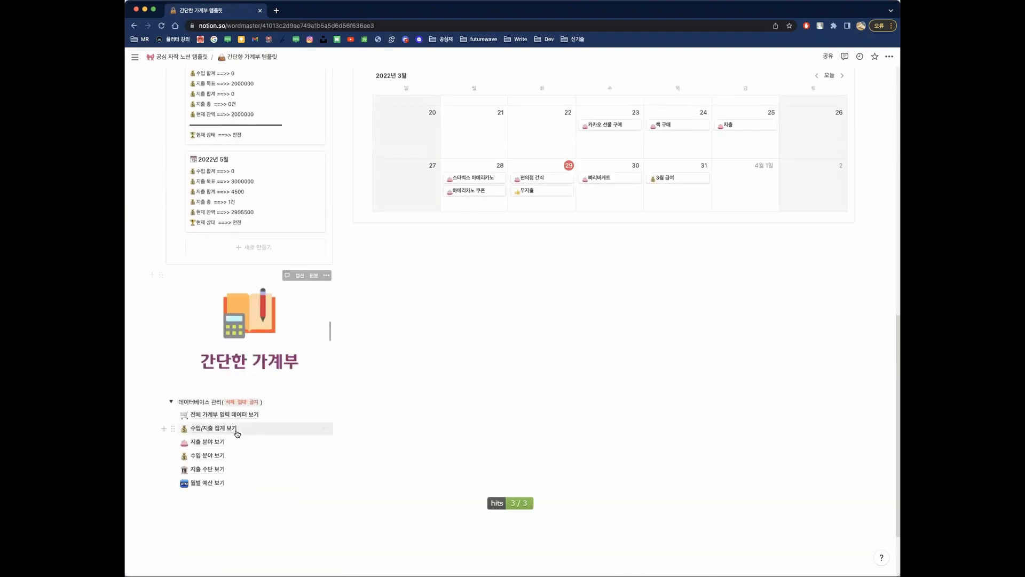
left_click(216, 444)
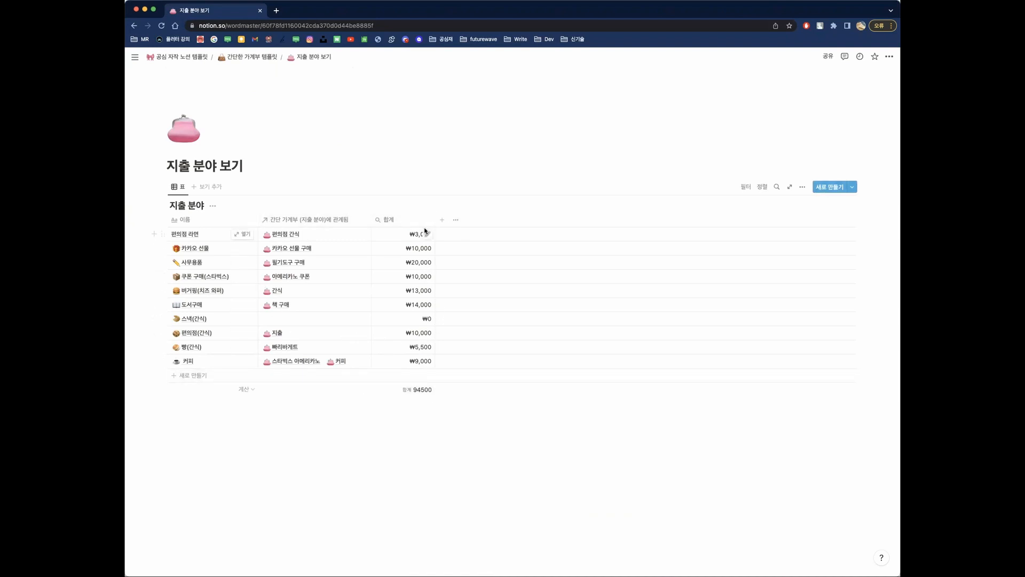
left_click(250, 56)
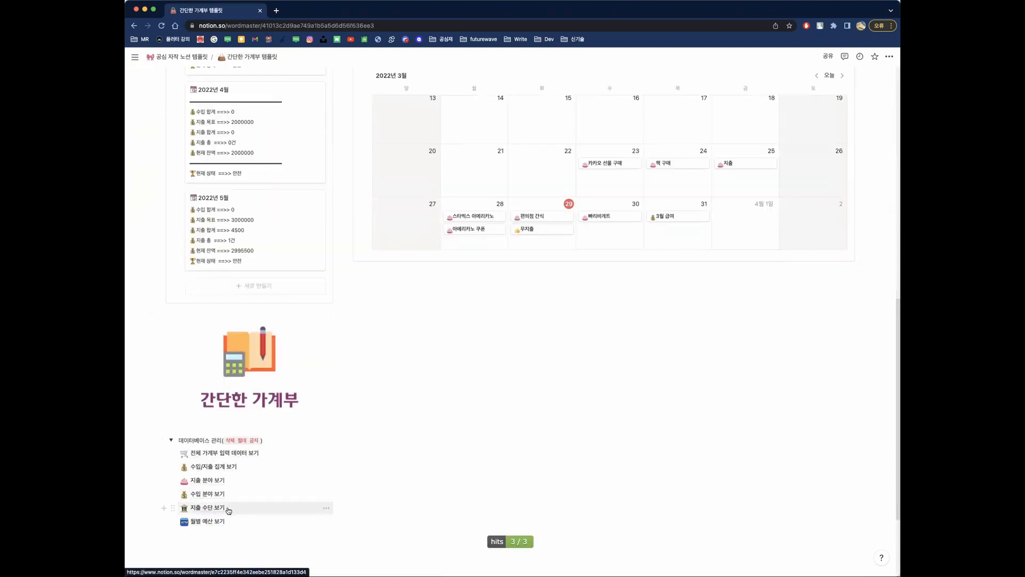
Review the totals per payment method in 지출 수단 보기 and return to the template page's database list.
left_click(222, 511)
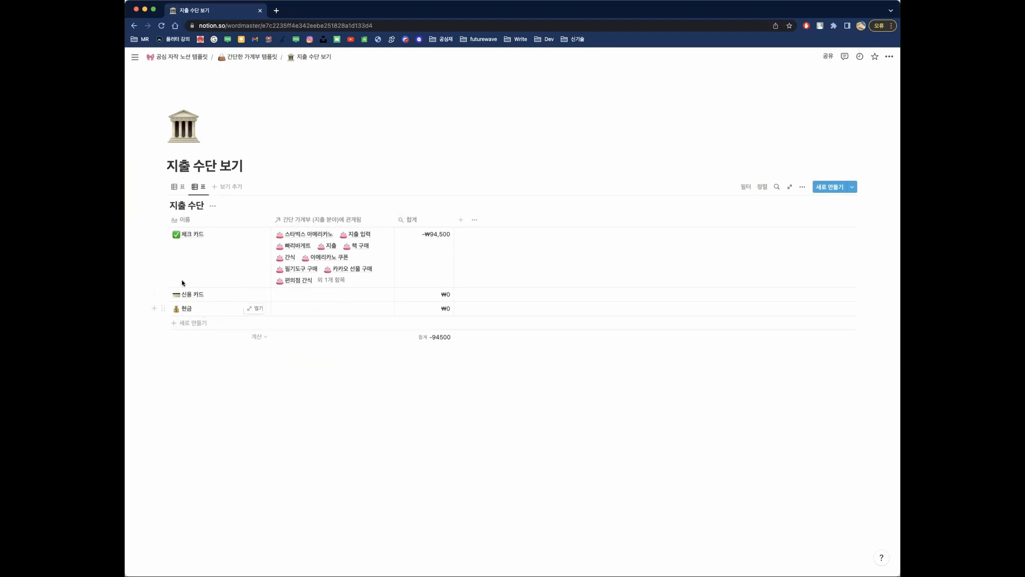
left_click(262, 57)
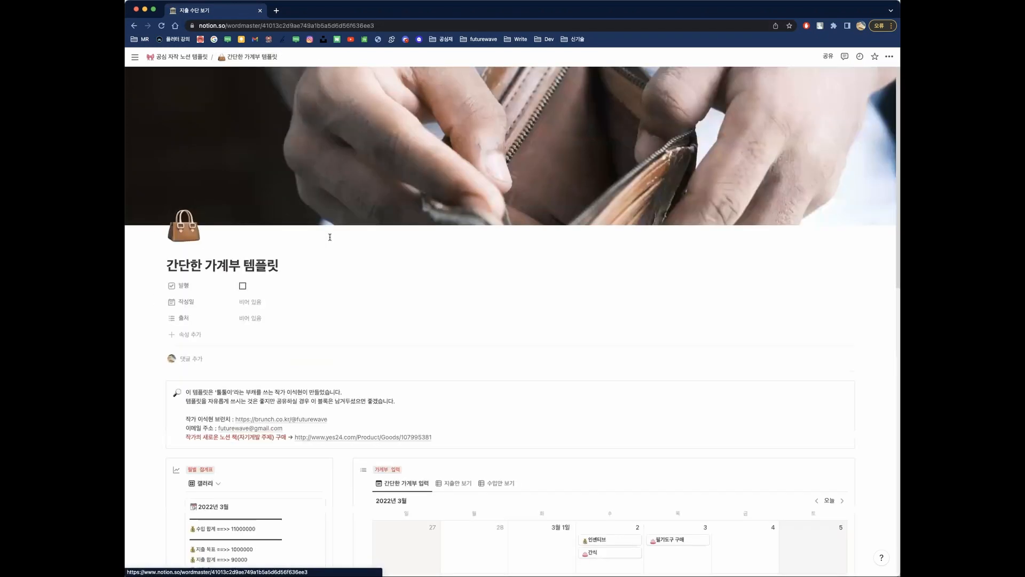
scroll(325, 229, "down", 5)
scroll(326, 267, "down", 7)
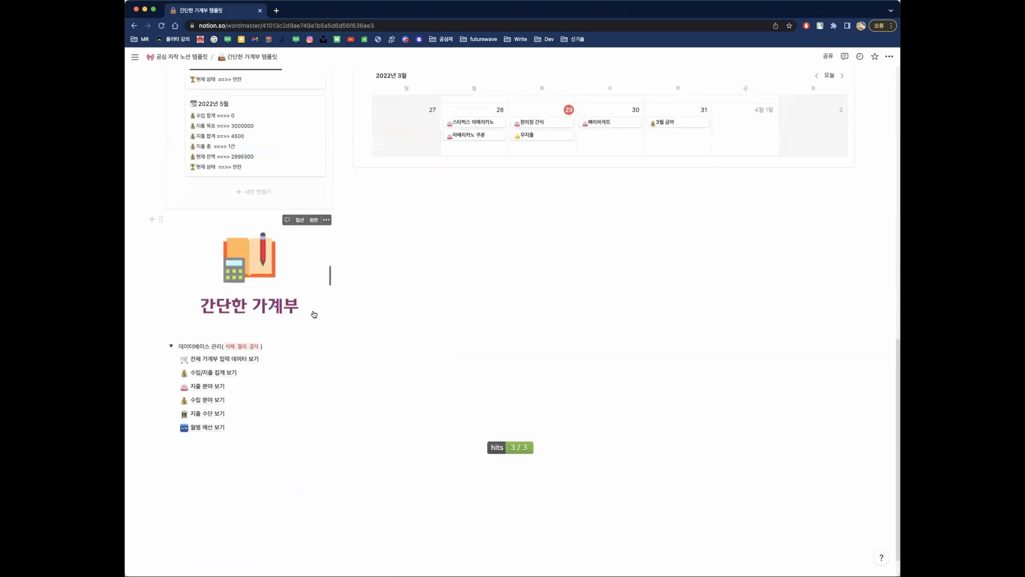
Give the 2022년 5월 예산 page in 월별 예산 보기 the blue ATM emoji as its icon.
left_click(218, 428)
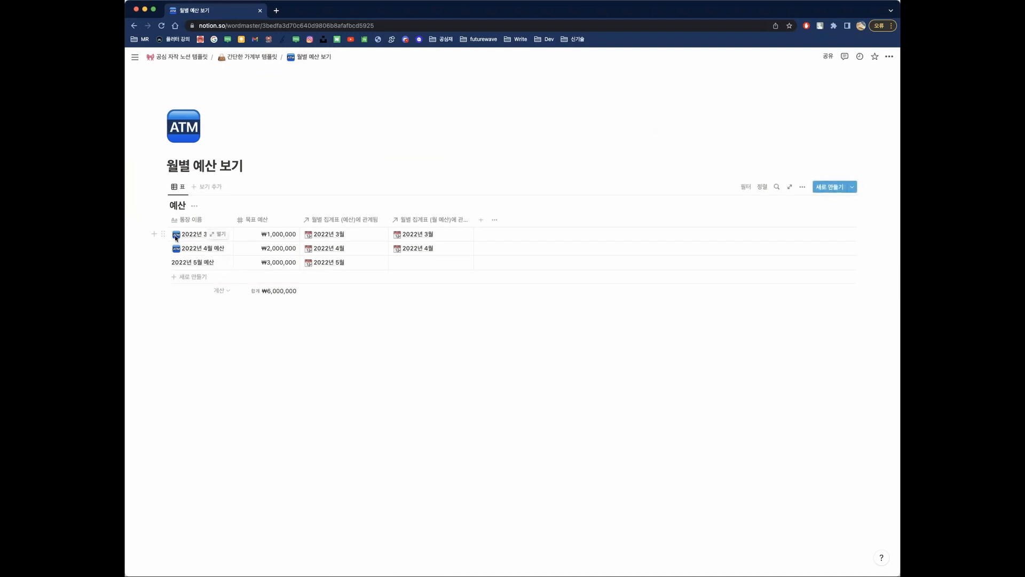
left_click(215, 316)
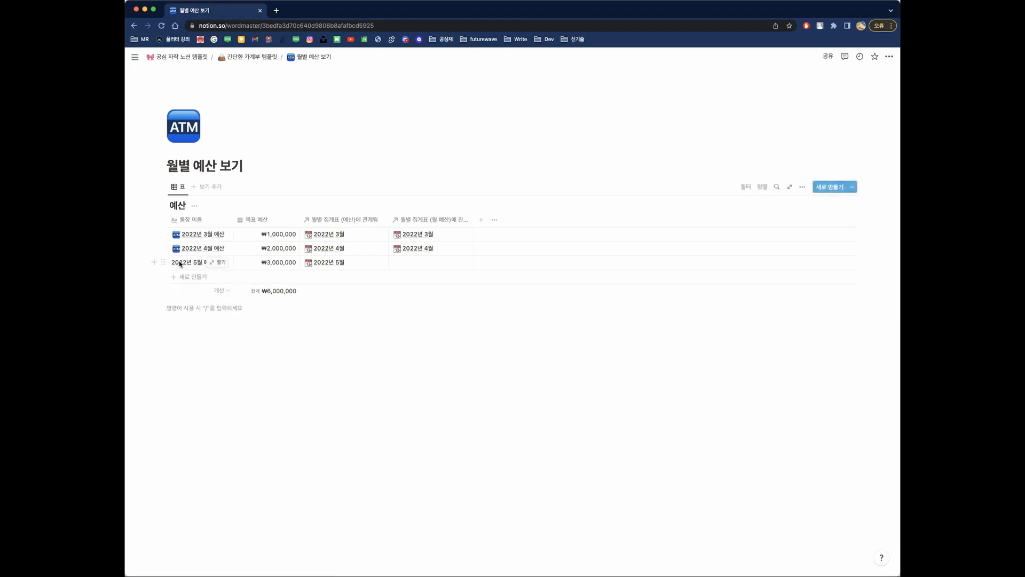
left_click(219, 264)
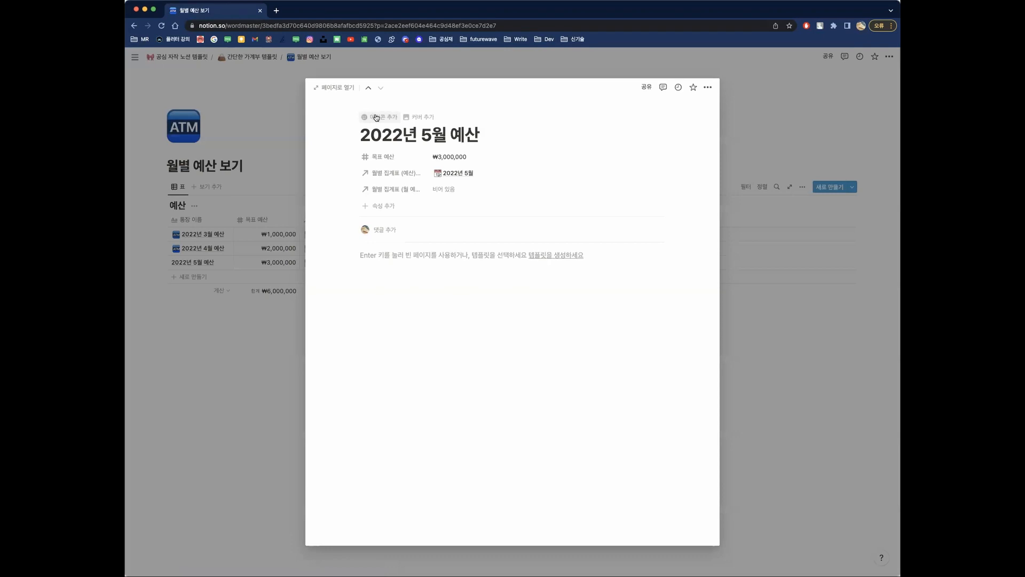
left_click(377, 118)
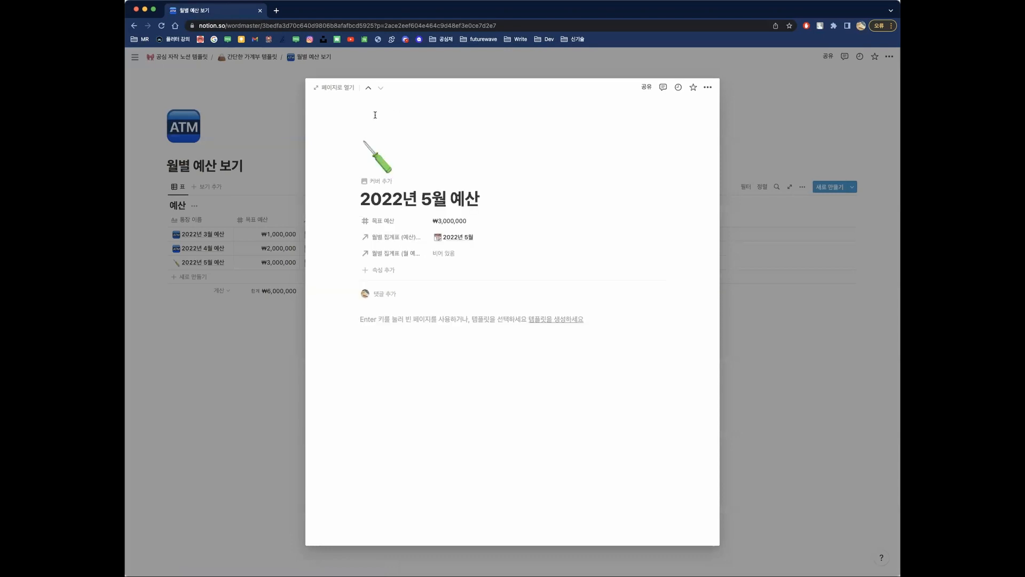
left_click(385, 157)
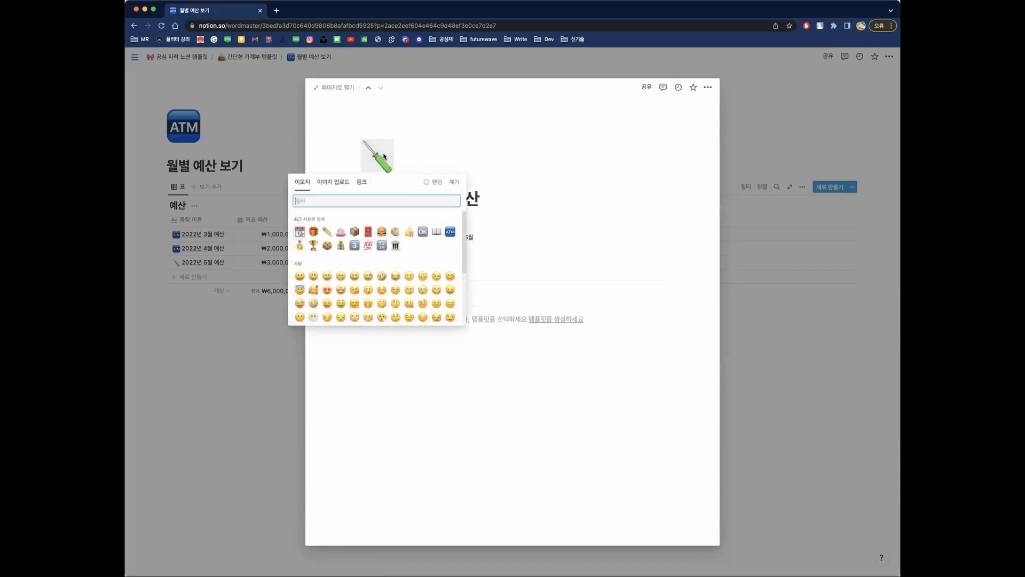
left_click(446, 235)
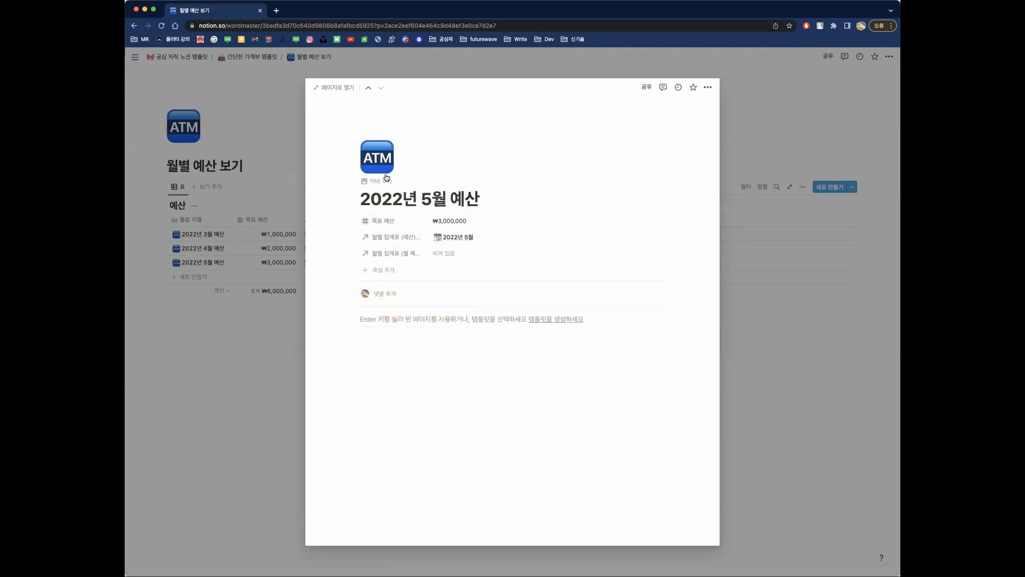
left_click(228, 348)
mouse_move(195, 269)
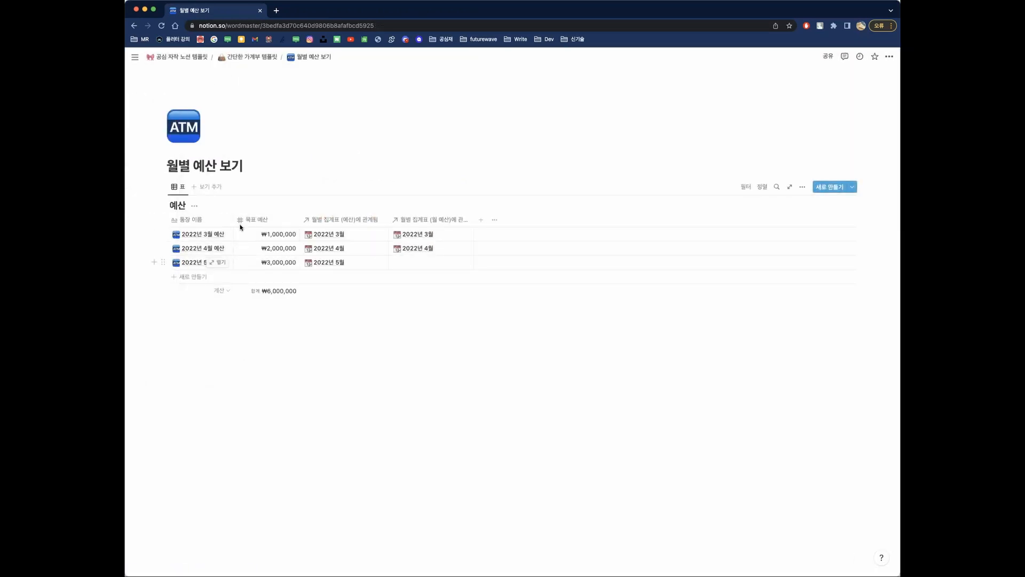
Return to the 간단한 가계부 템플릿 page and look over the monthly summaries and the ledger calendar.
left_click(258, 57)
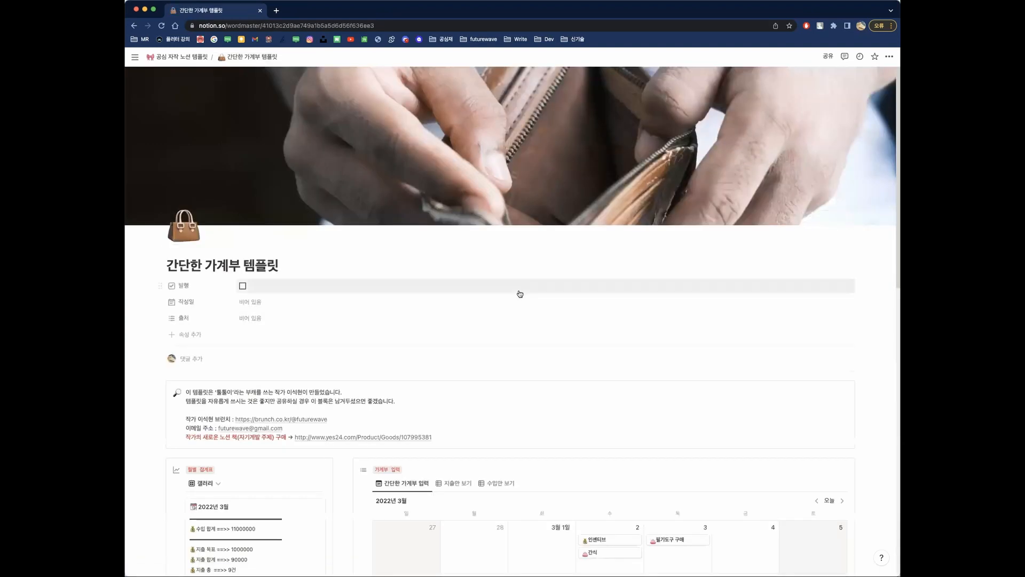
scroll(513, 278, "down", 5)
scroll(521, 293, "down", 2)
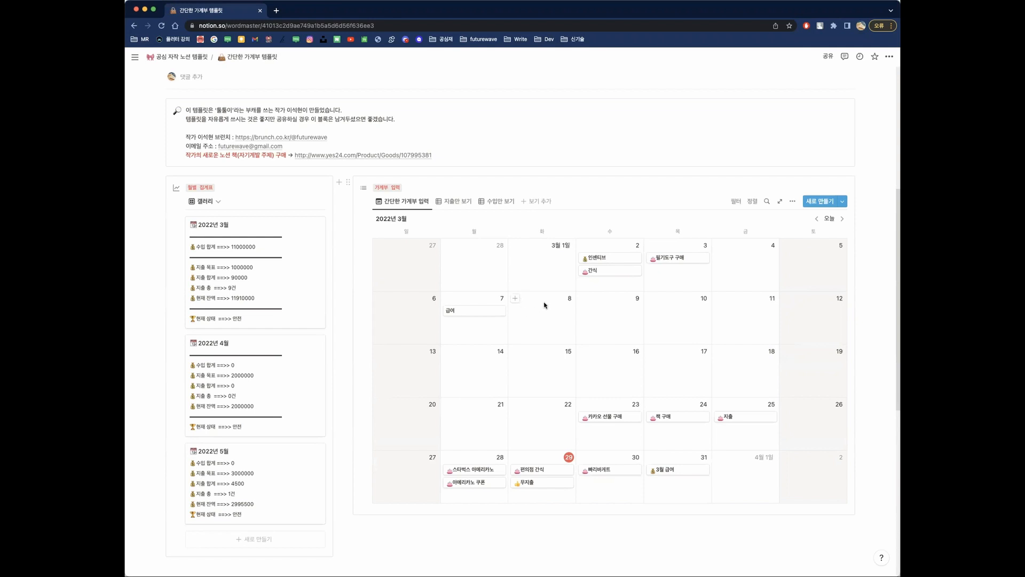
Review the ledger's 지출만 보기 and 수입만 보기 tables, and return to the 간단한 가계부 입력 calendar.
left_click(458, 201)
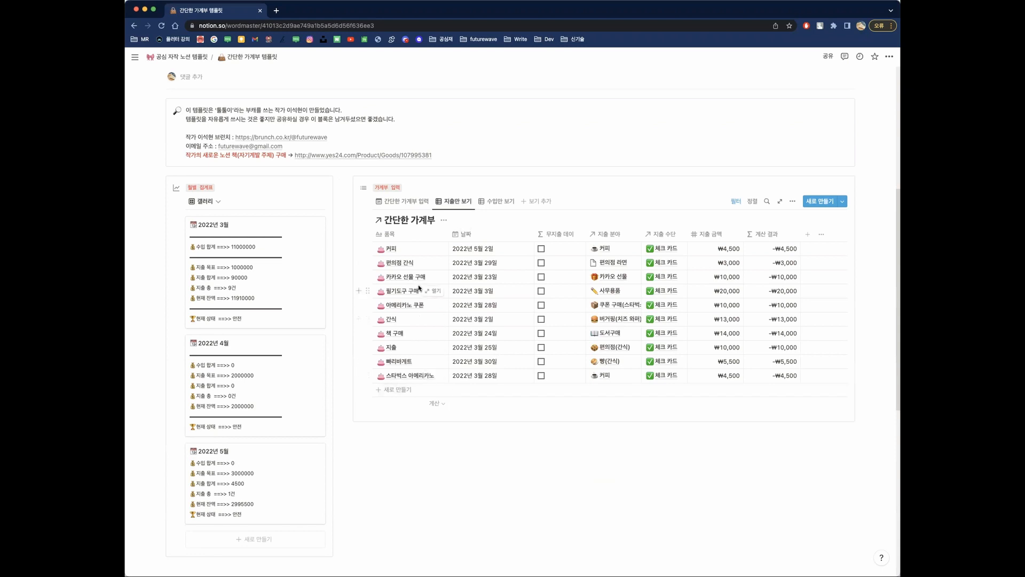
left_click(496, 202)
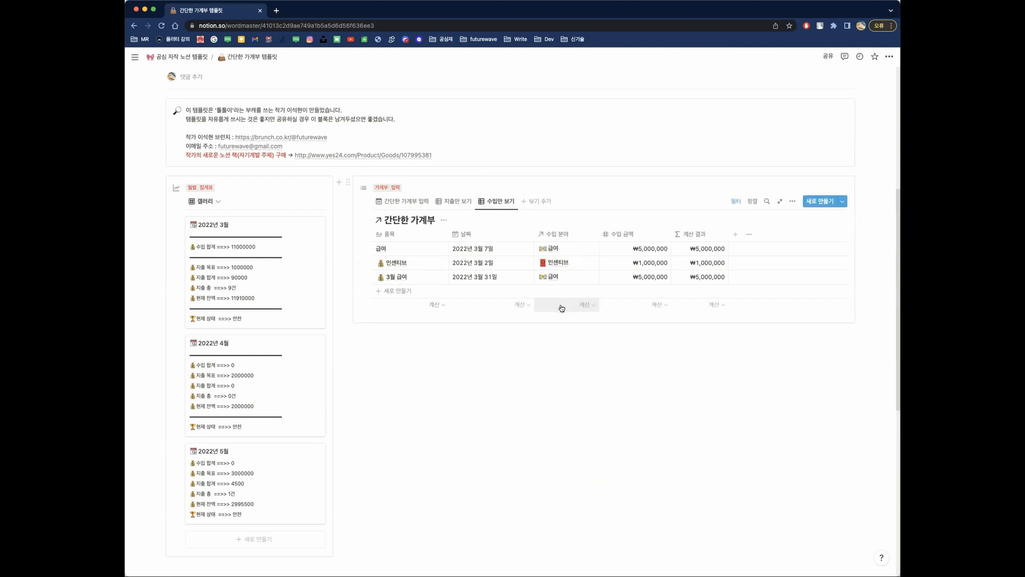
left_click(409, 202)
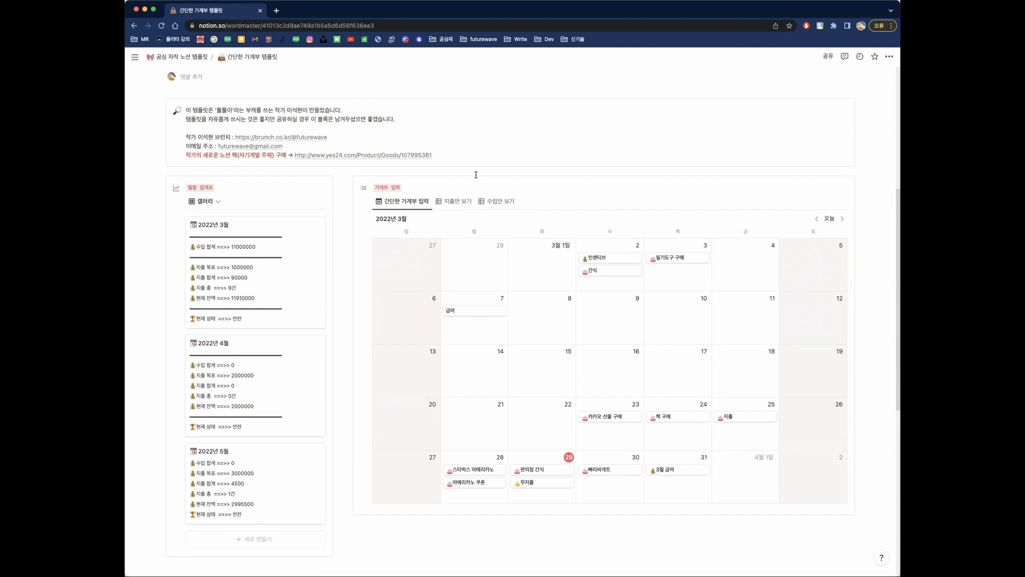
View the author's Notion book through the yes24 purchase link in the template's information block, and return to the 간단한 가계부 템플릿 page.
mouse_move(420, 156)
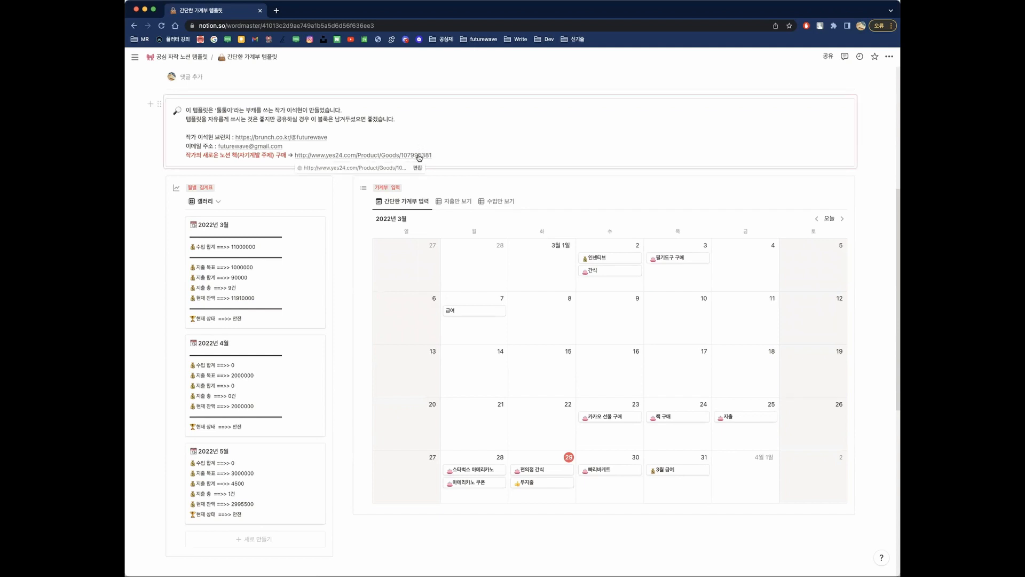
left_click(354, 155)
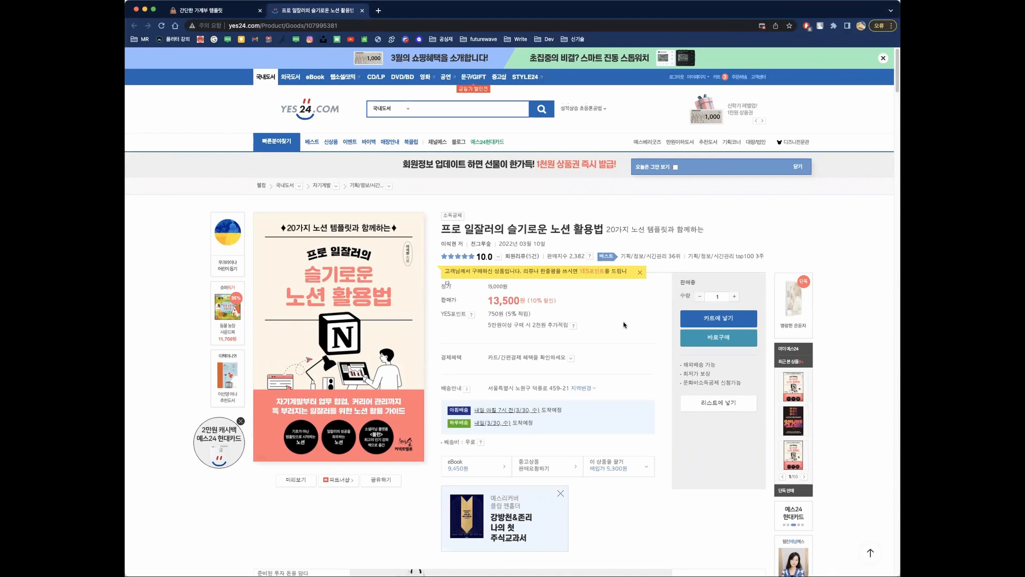
left_click(204, 12)
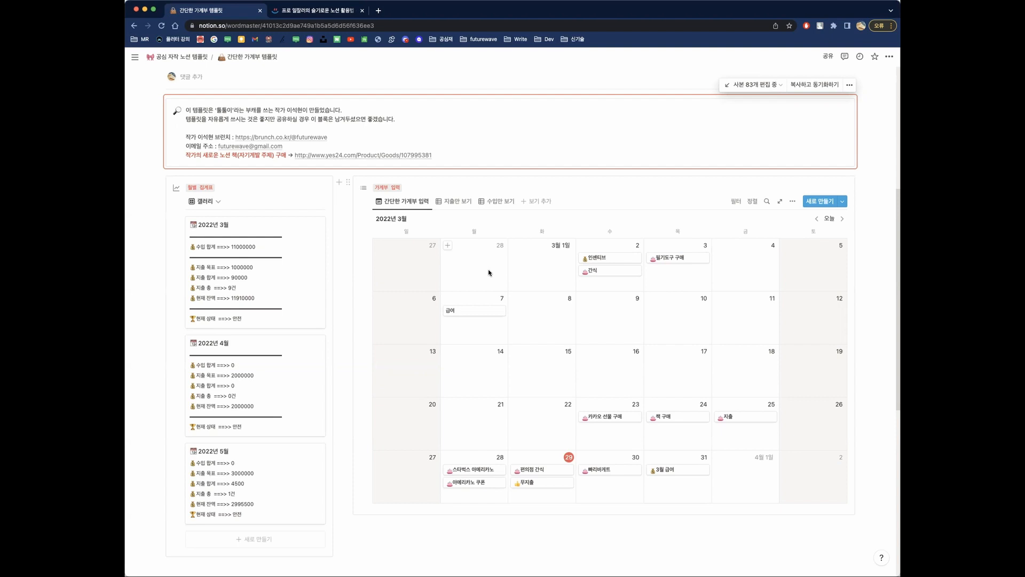
scroll(489, 272, "up", 3)
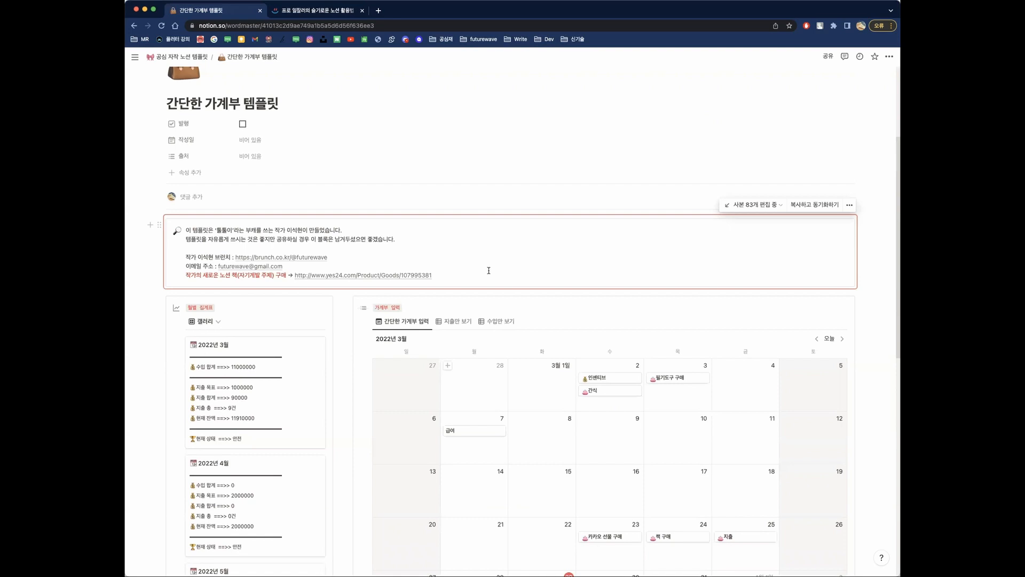